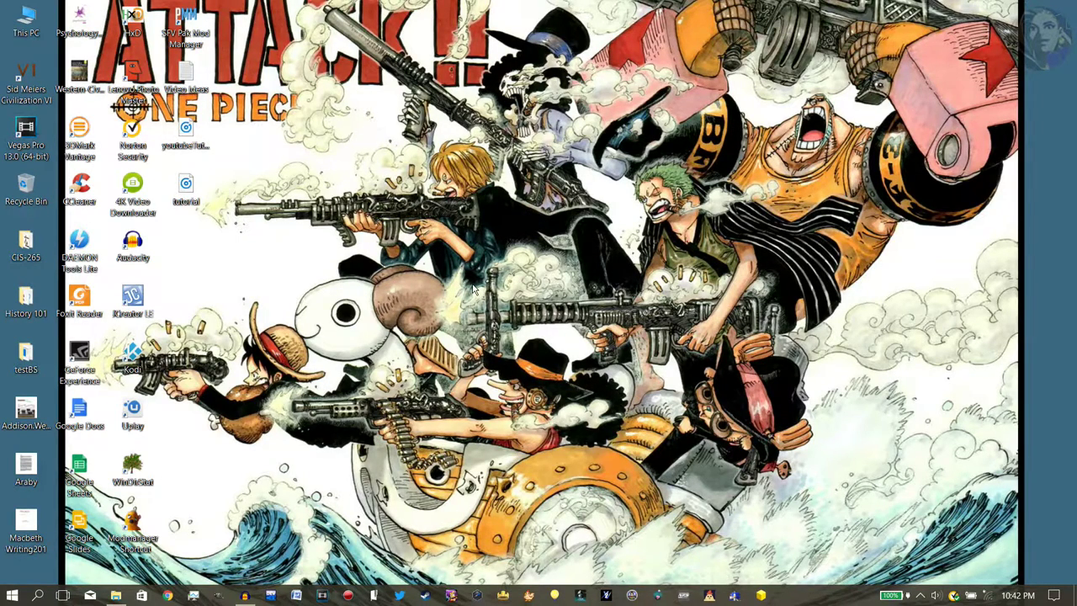
# Step: Switch to Audacity and create a new effects chain named "tutorial"
pyautogui.click(245, 595)
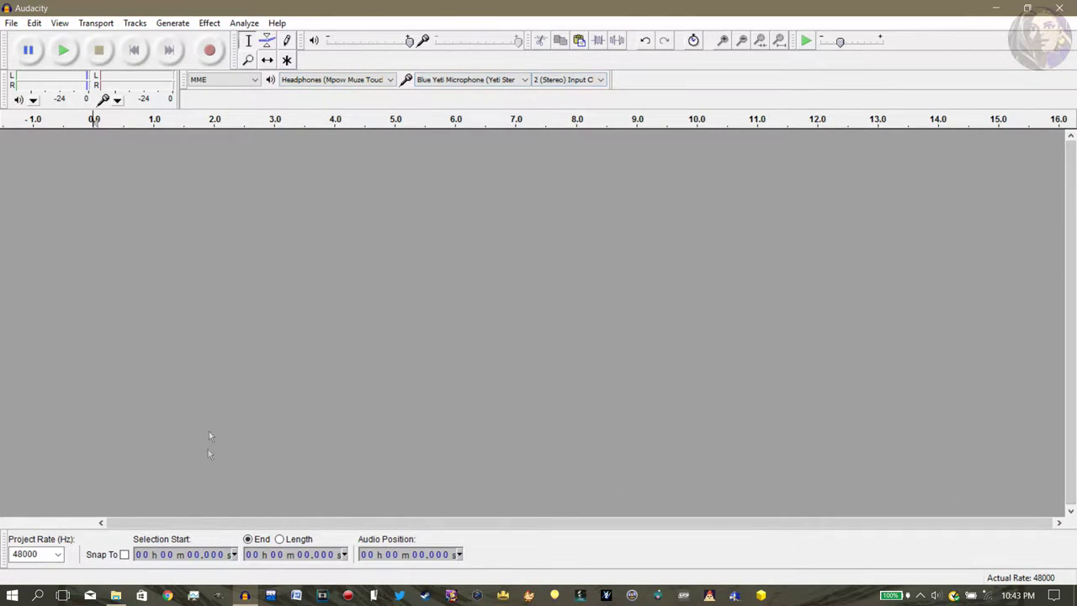
pyautogui.click(11, 24)
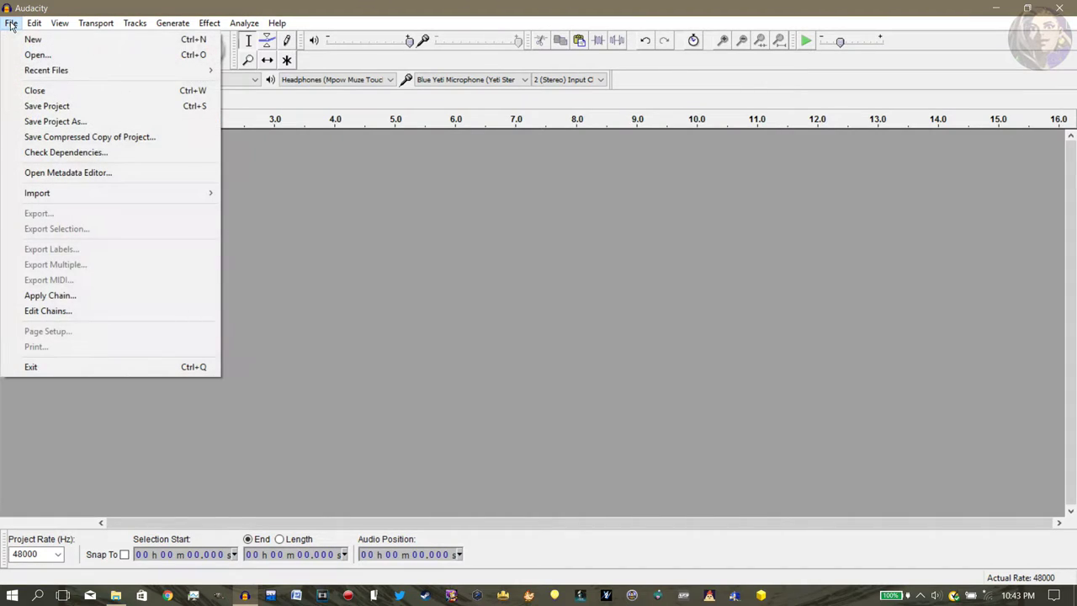
pyautogui.click(44, 311)
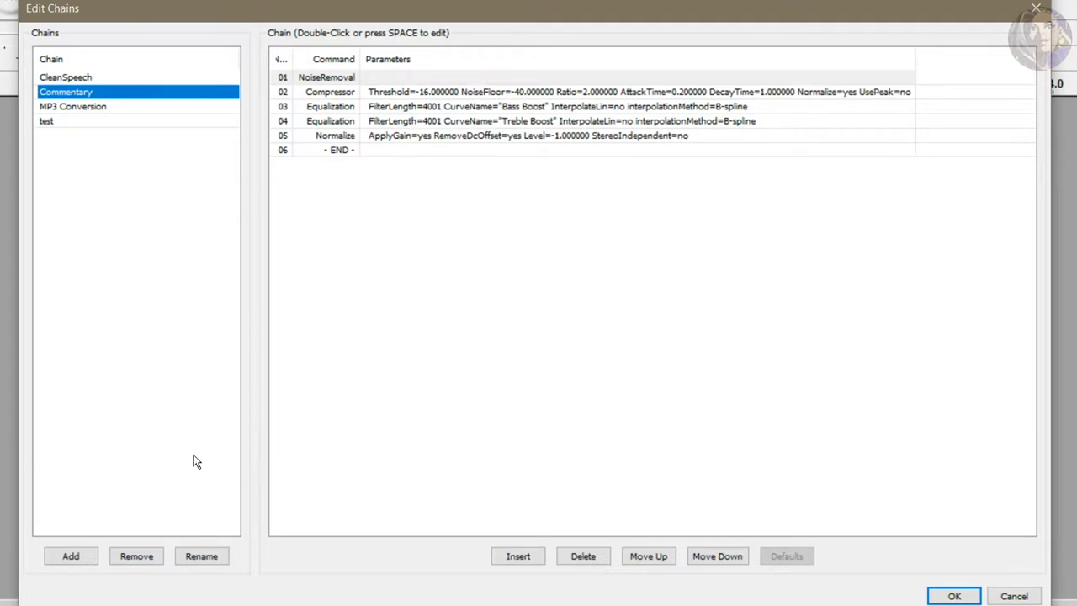
pyautogui.click(82, 555)
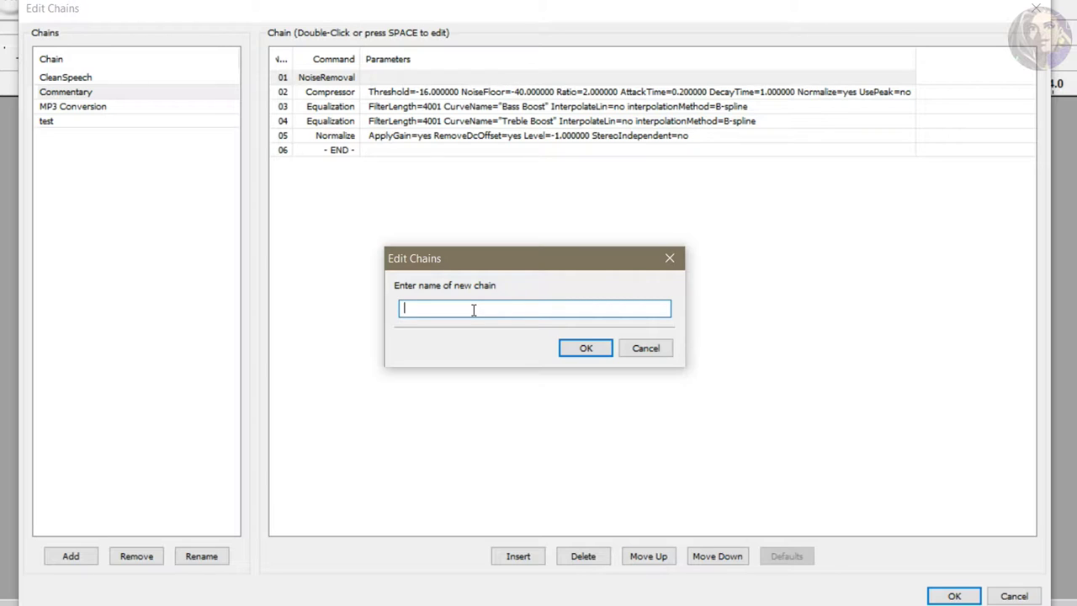
pyautogui.write('tutorial')
pyautogui.click(584, 349)
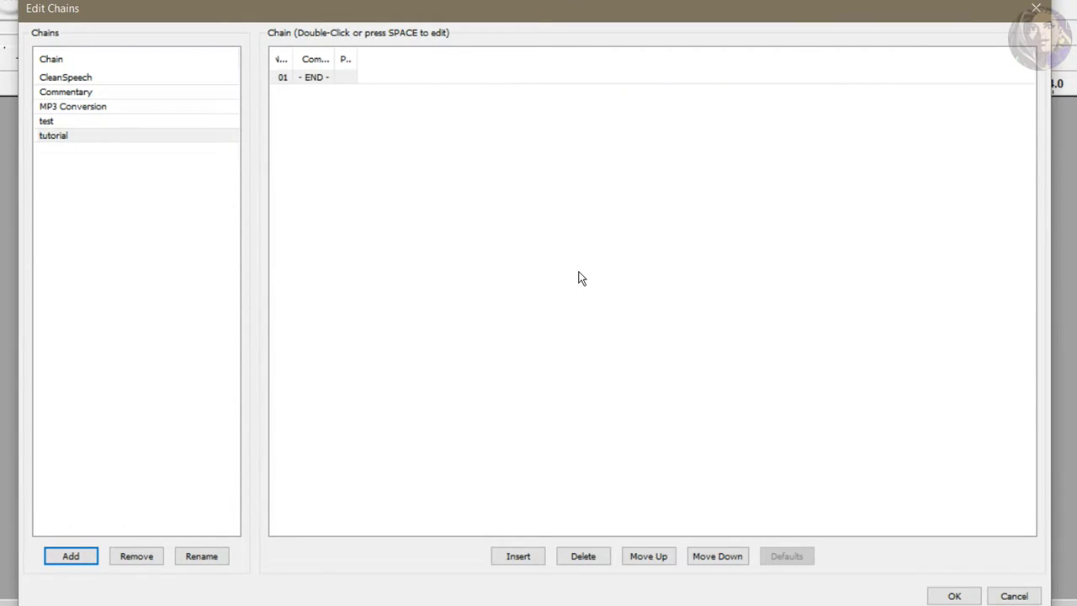
# Step: Insert the NoiseRemoval command as the first entry of the tutorial chain, accepting its existing parameters
pyautogui.click(509, 562)
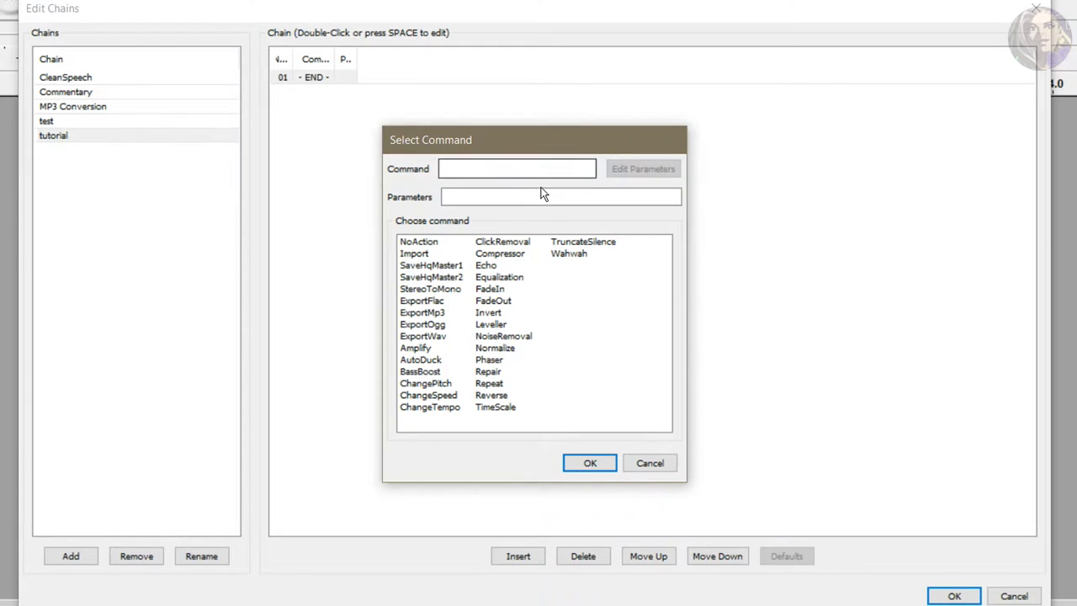
pyautogui.click(509, 337)
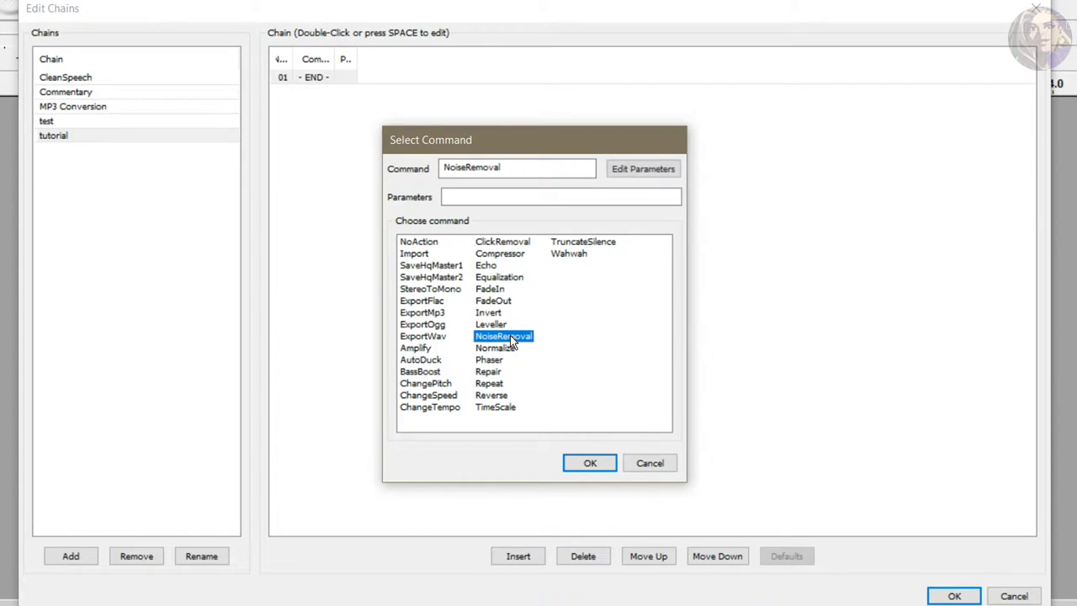
pyautogui.click(642, 168)
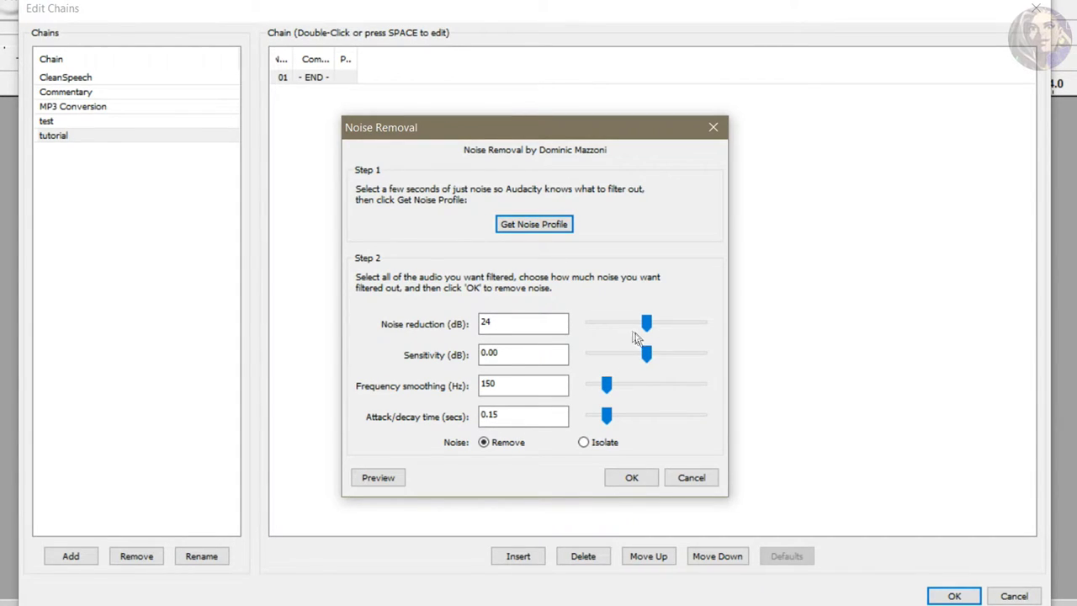
pyautogui.click(628, 477)
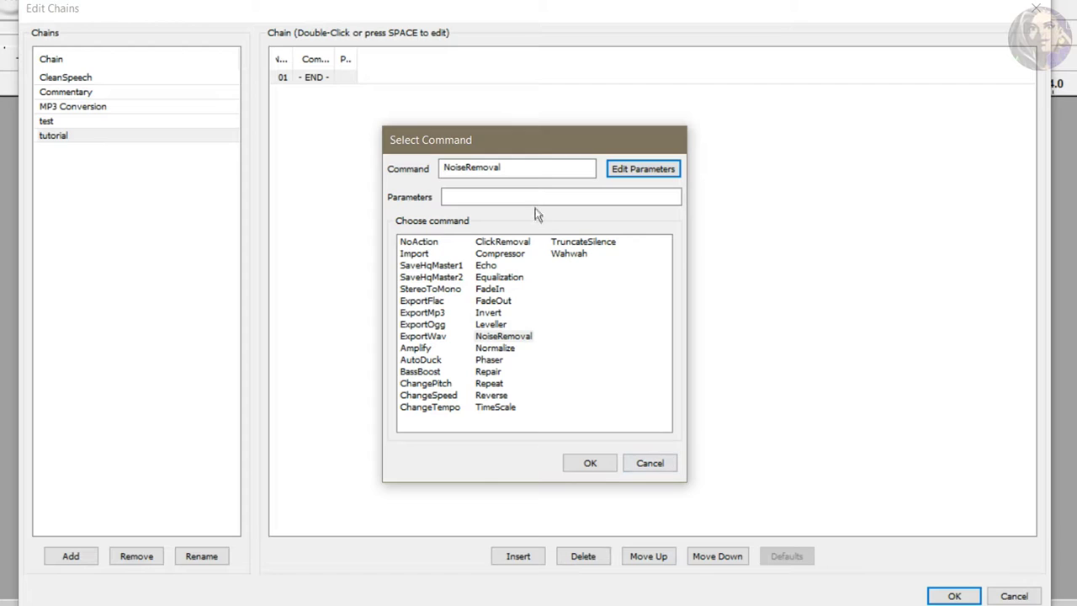
pyautogui.click(599, 461)
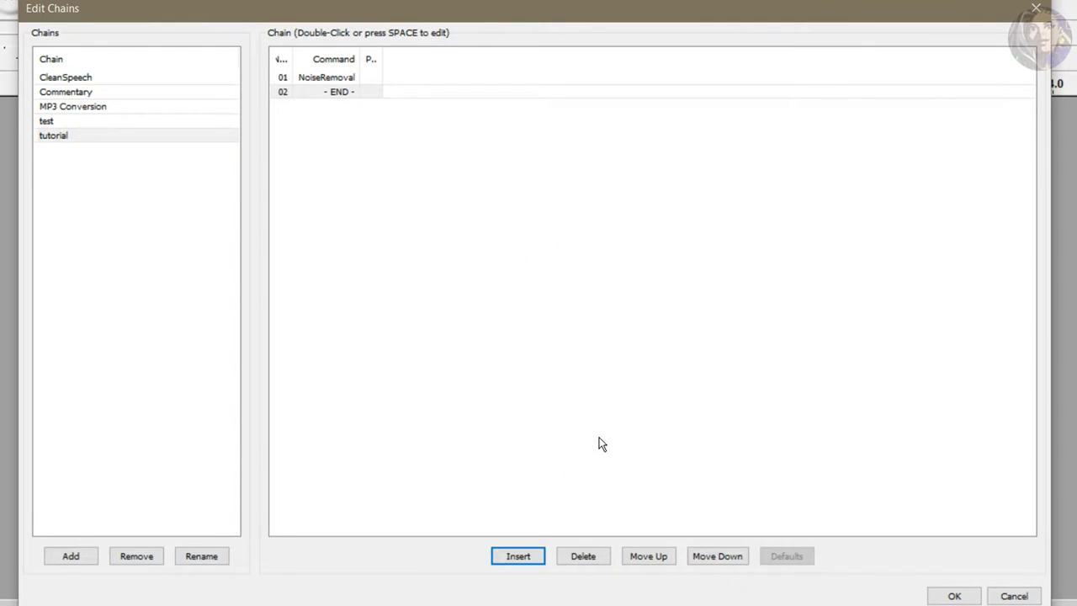
# Step: Insert the Compressor command after NoiseRemoval in the tutorial chain, keeping its default parameters
pyautogui.click(518, 553)
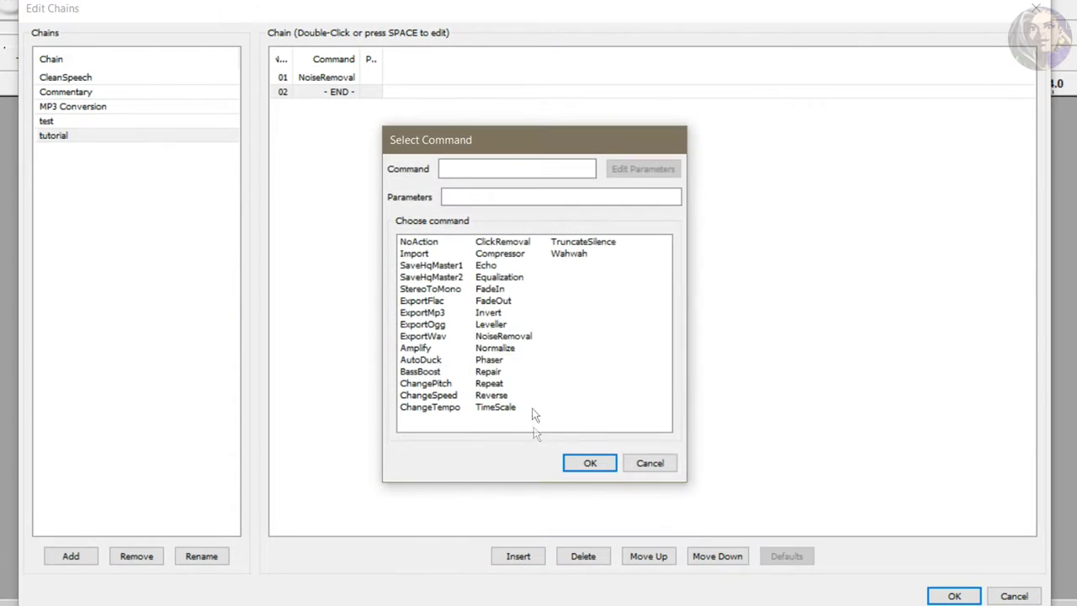
pyautogui.click(500, 253)
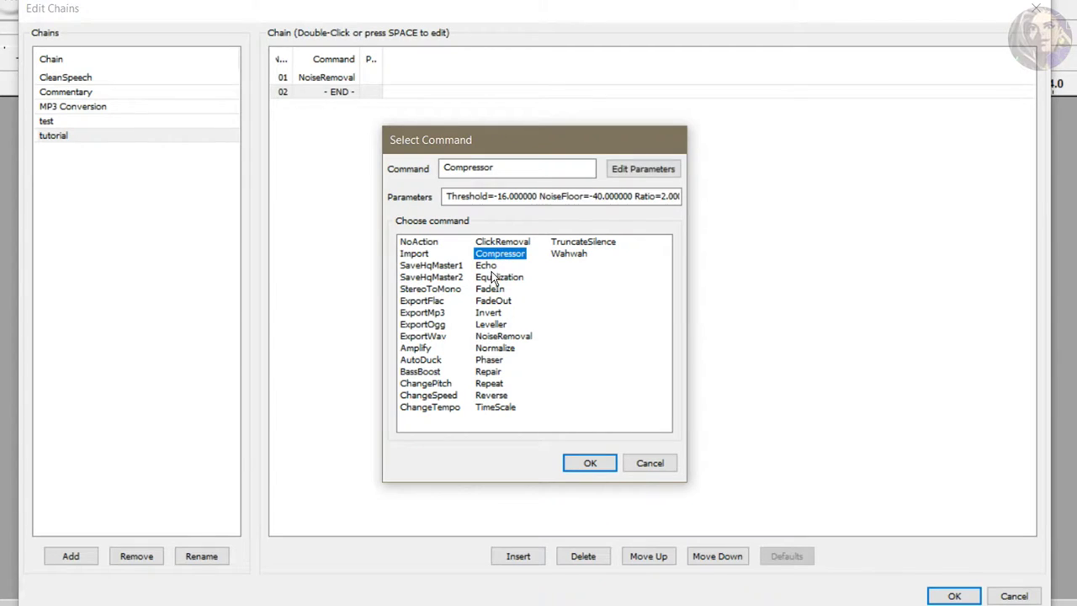
pyautogui.click(492, 266)
pyautogui.click(588, 462)
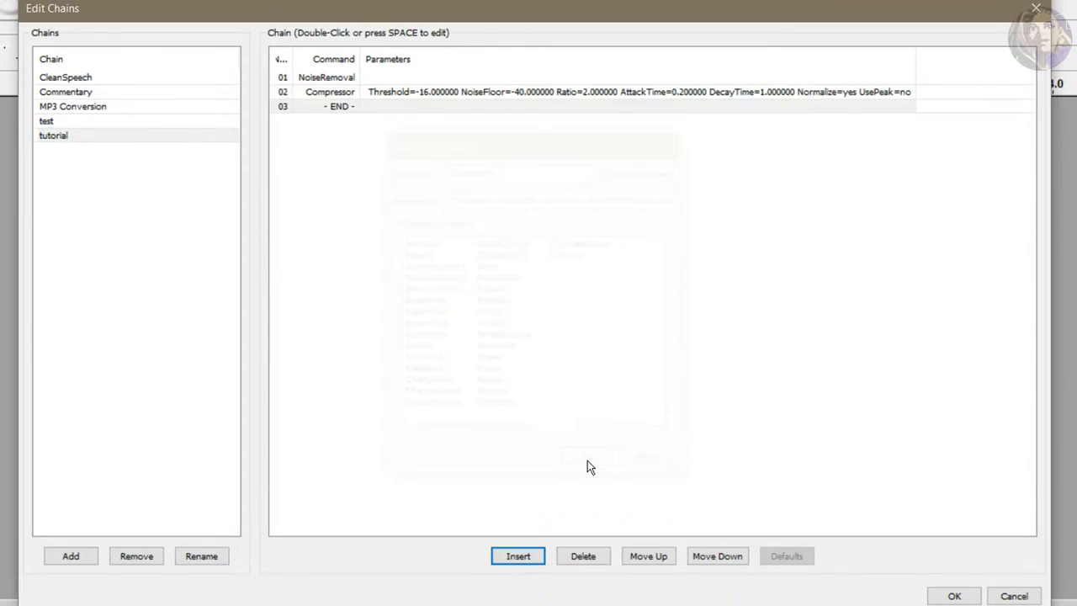
# Step: Insert an Equalization command after the Compressor in the tutorial chain, using the Bass Boost curve
pyautogui.click(514, 557)
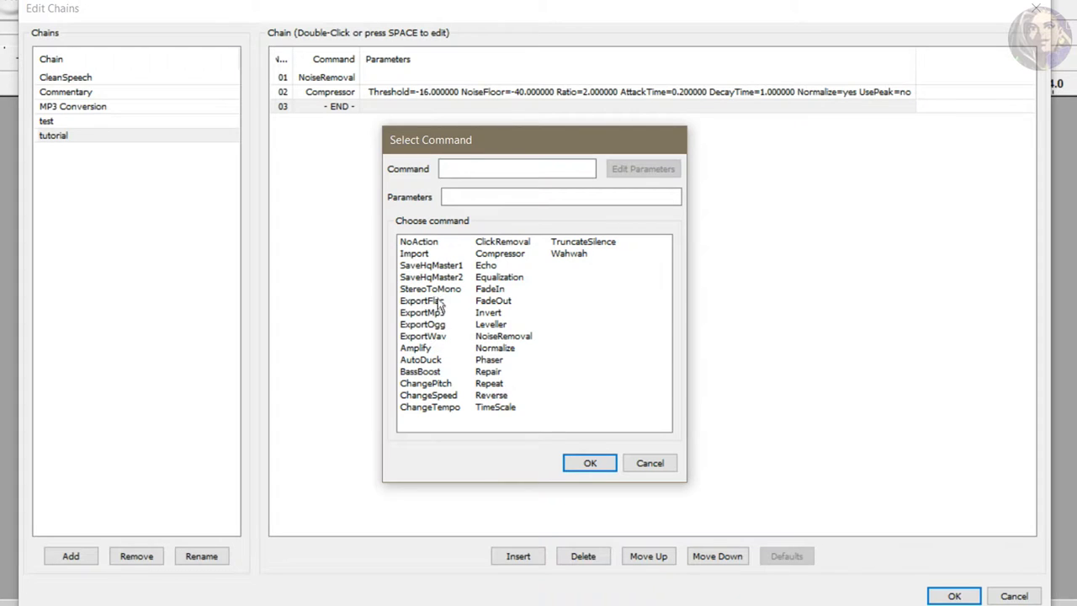
pyautogui.click(495, 278)
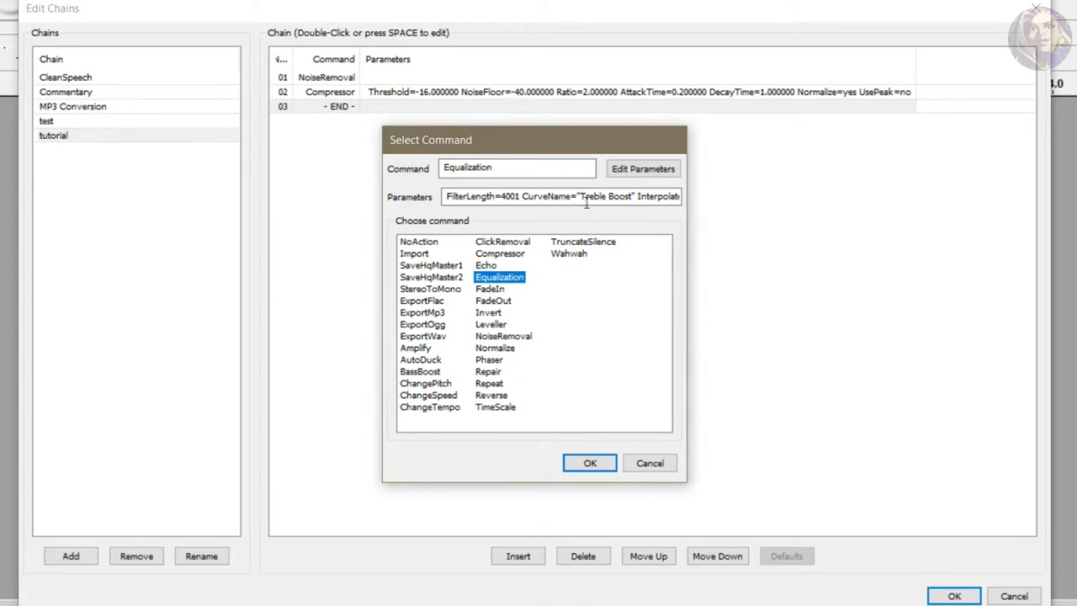
pyautogui.click(647, 169)
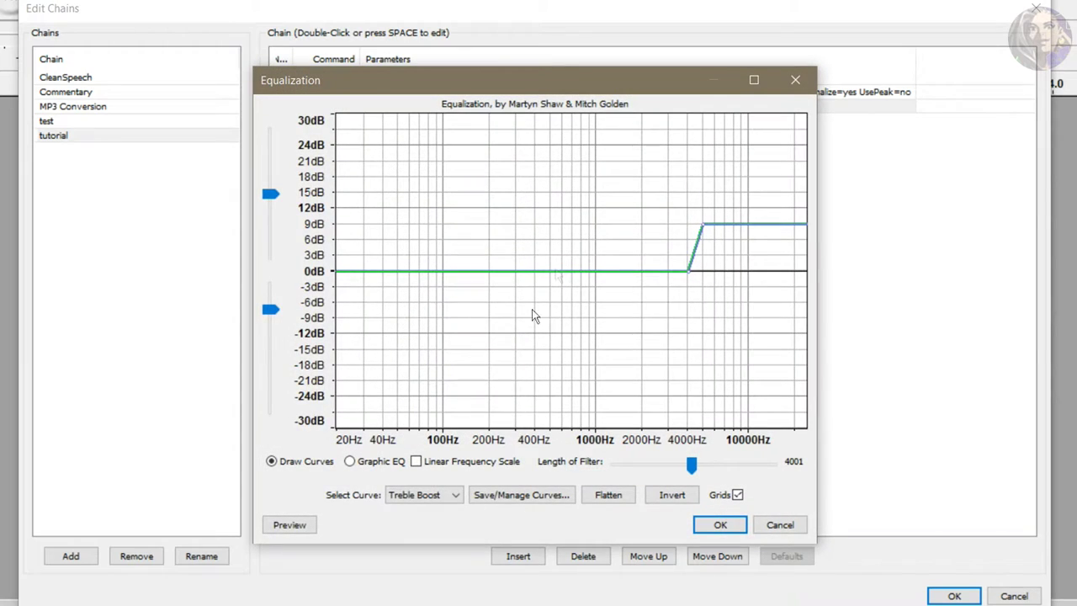
pyautogui.click(425, 493)
pyautogui.click(417, 565)
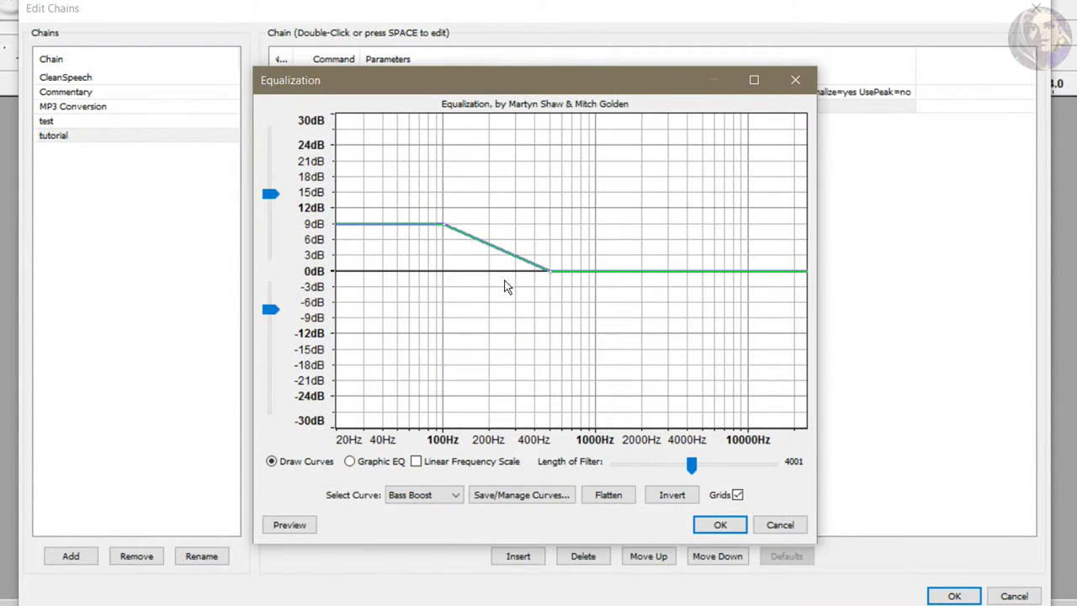
pyautogui.click(721, 525)
pyautogui.click(591, 462)
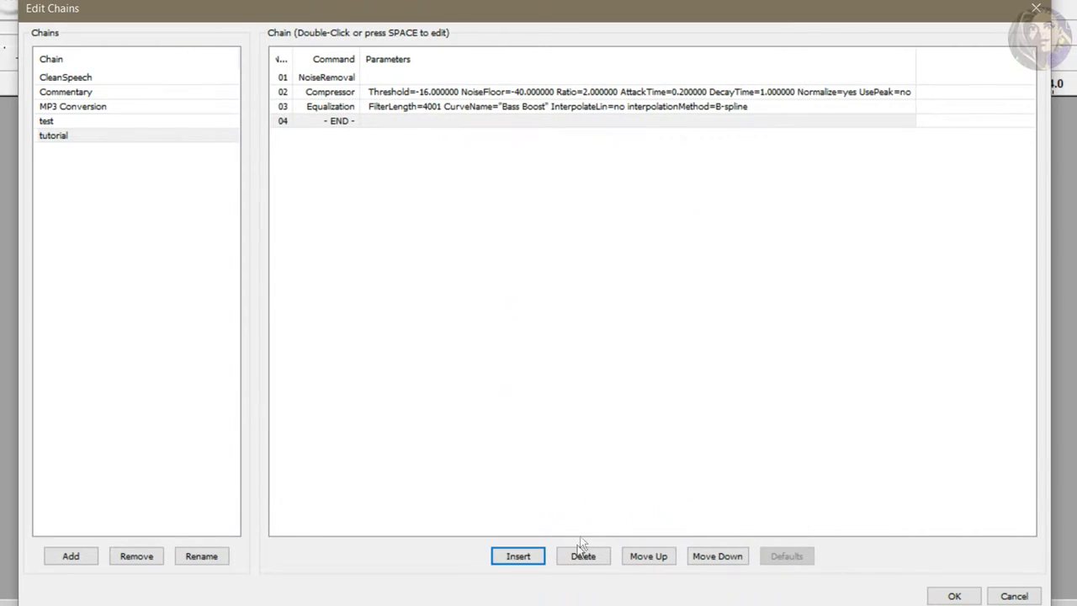
# Step: Insert a second Equalization command at the end of the tutorial chain, using the Treble Boost curve
pyautogui.click(531, 558)
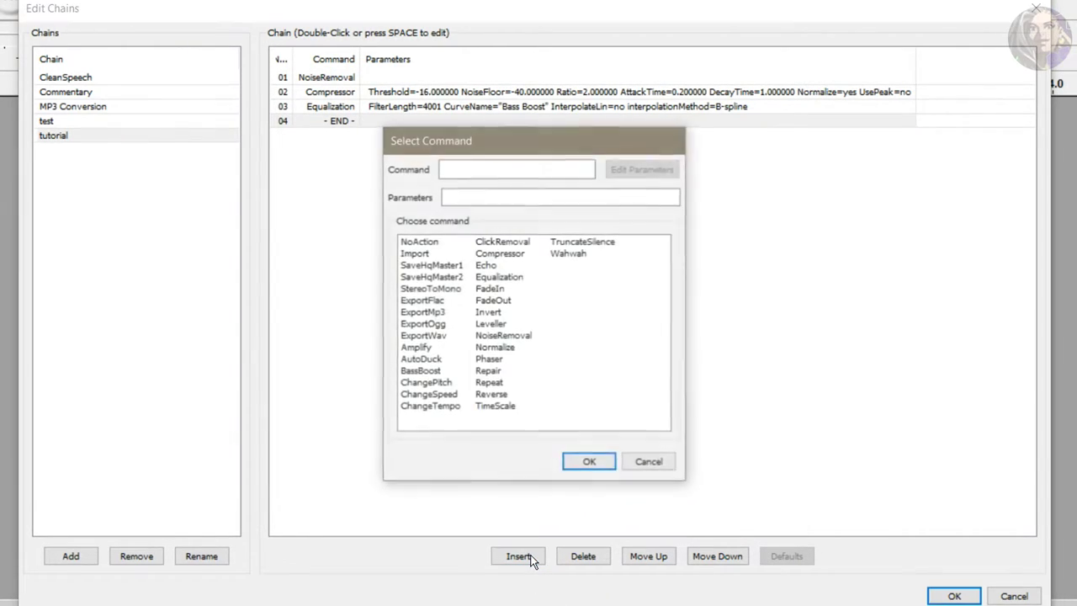
pyautogui.click(498, 278)
pyautogui.click(644, 167)
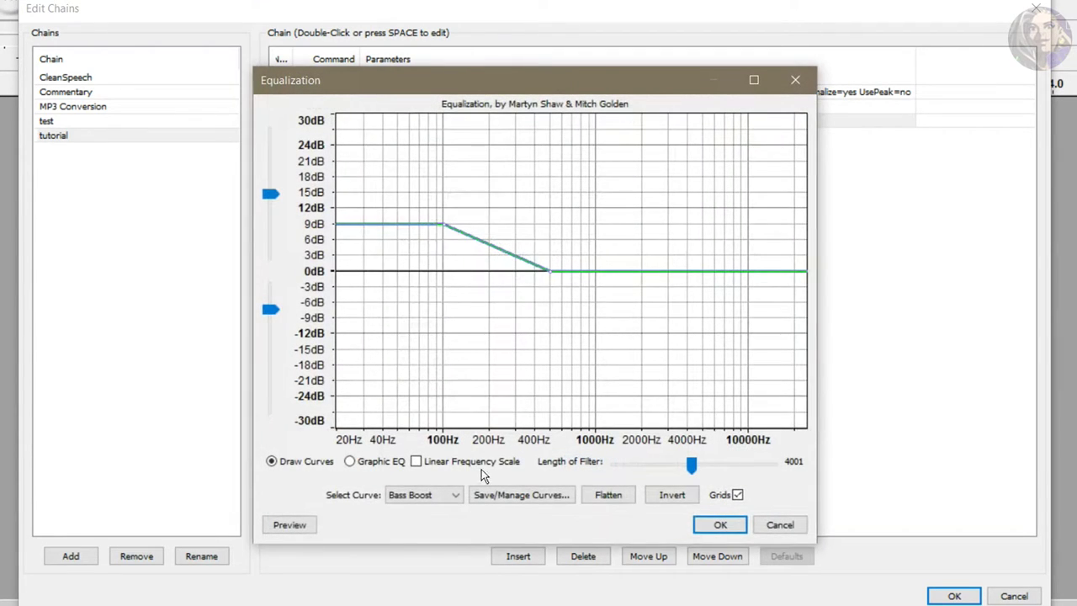
pyautogui.click(431, 495)
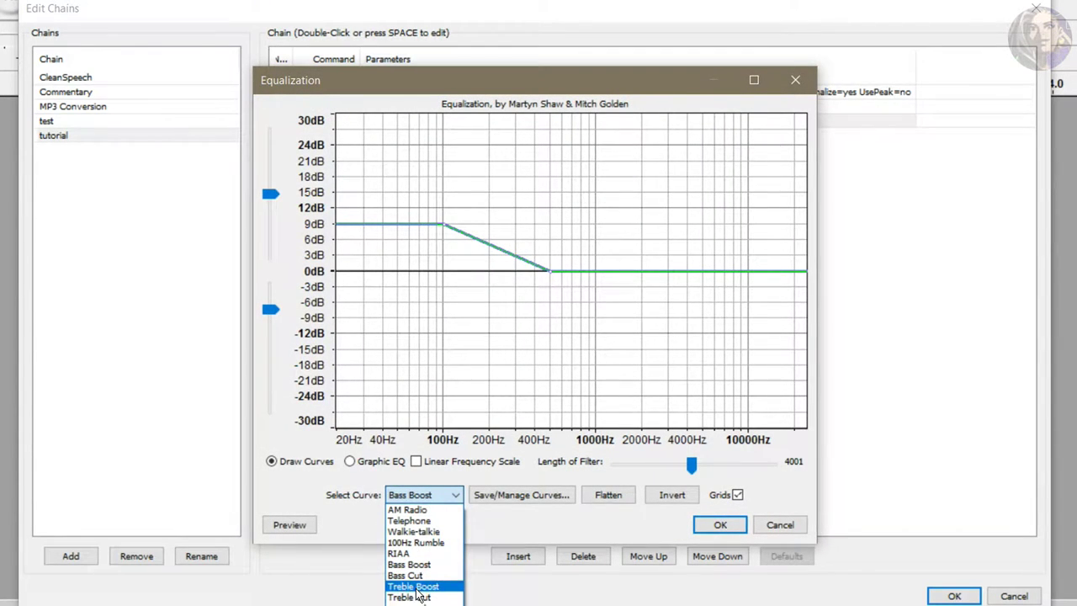
pyautogui.click(412, 586)
pyautogui.click(720, 525)
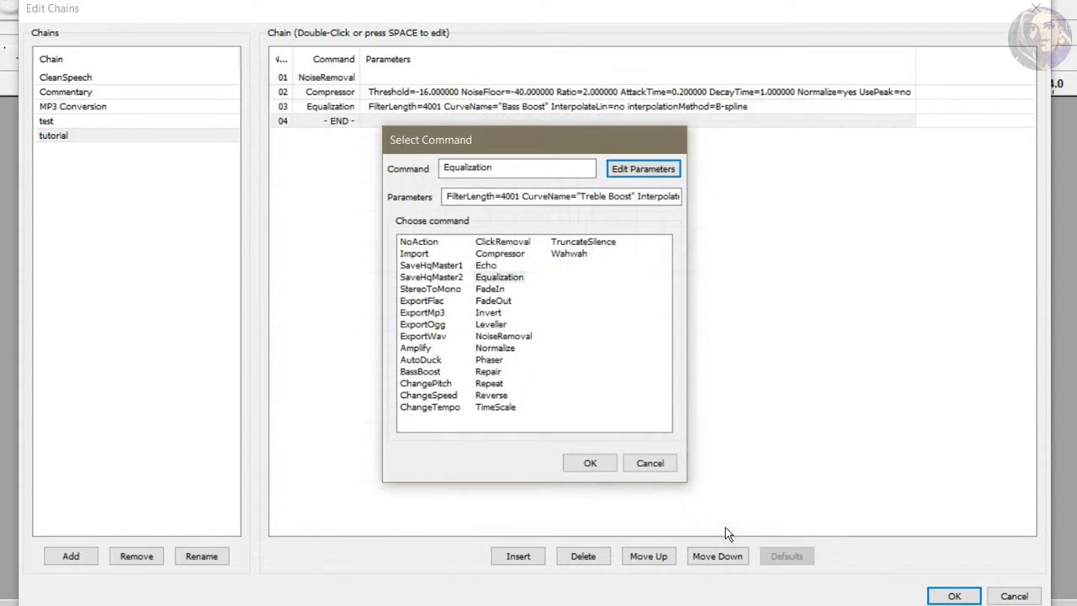
pyautogui.click(599, 465)
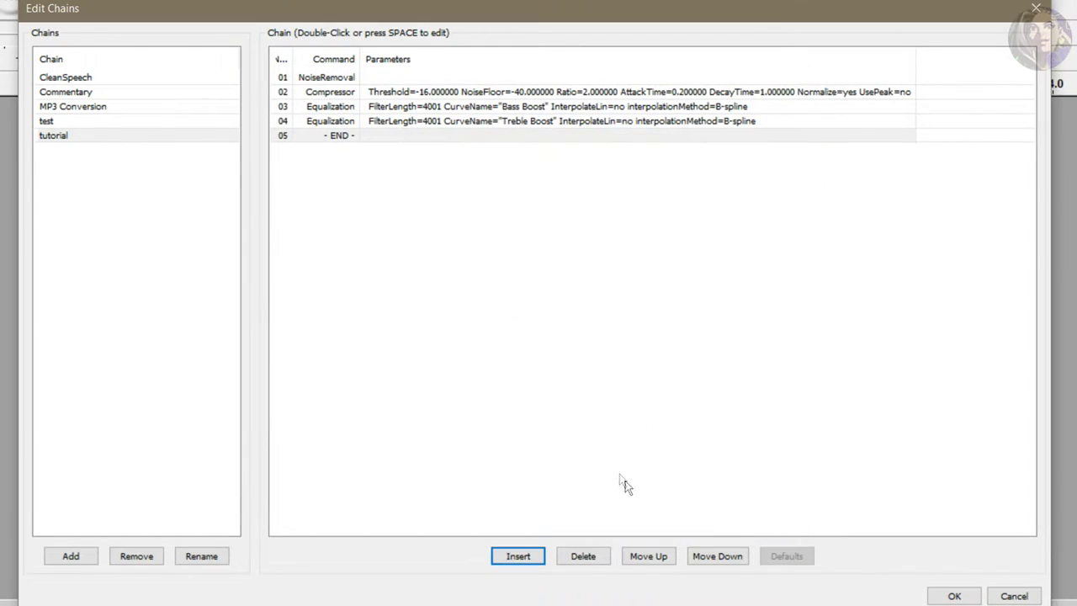
# Step: Insert a Normalize command at the end of the chain, accepting DC offset removal and -1.0 dB maximum amplitude, and save the chain
pyautogui.click(518, 555)
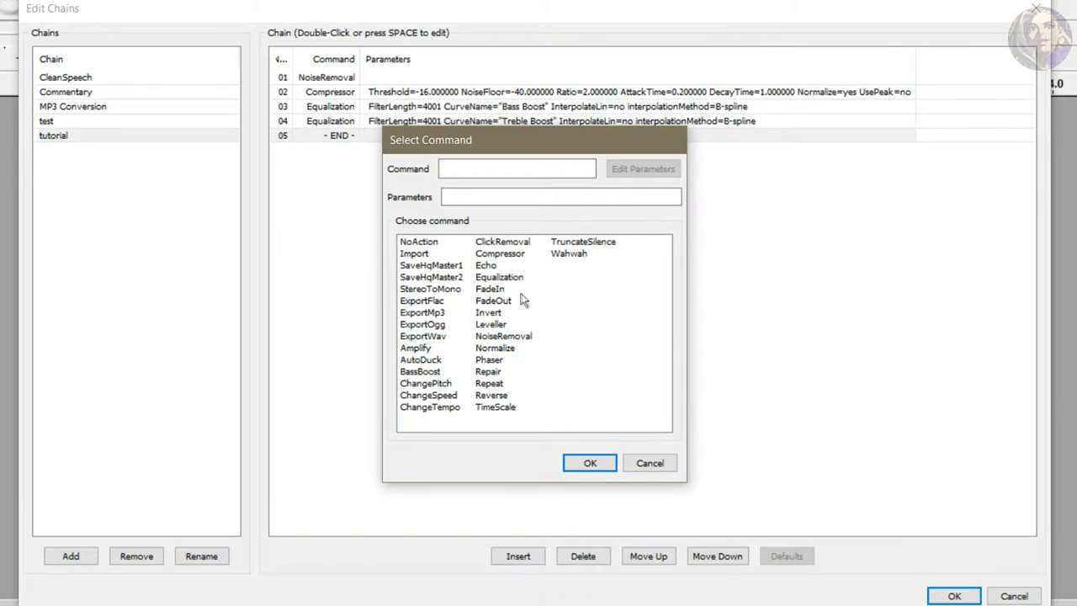
pyautogui.click(495, 348)
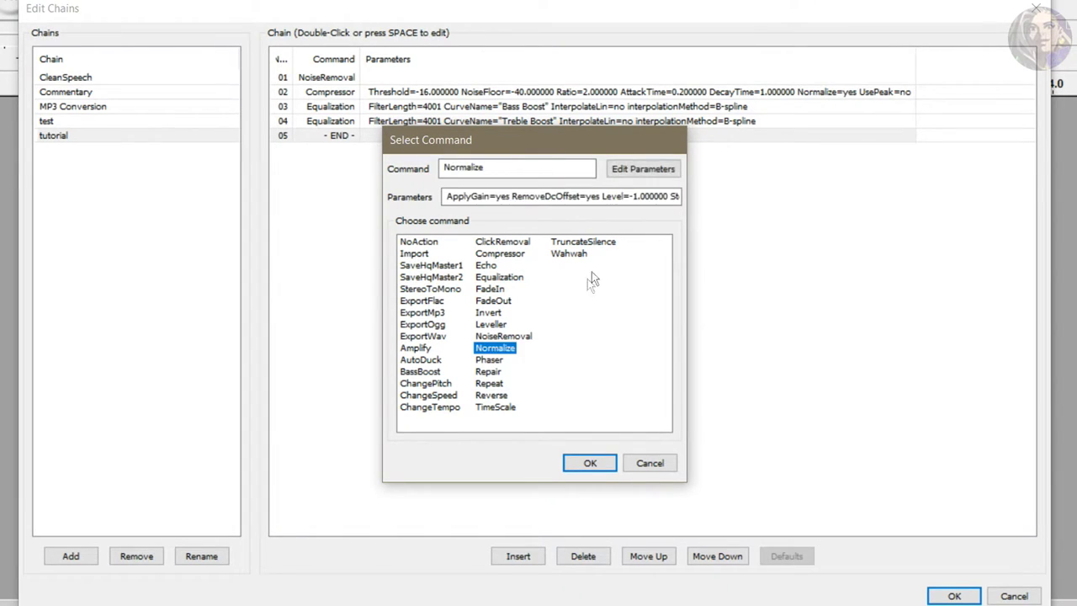
pyautogui.click(623, 170)
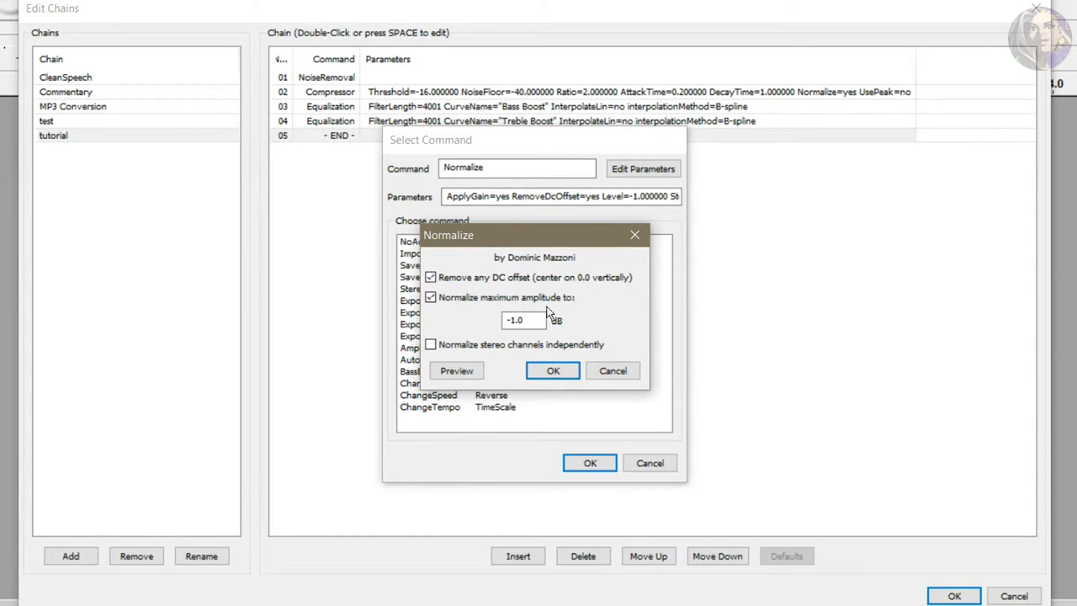
pyautogui.click(555, 368)
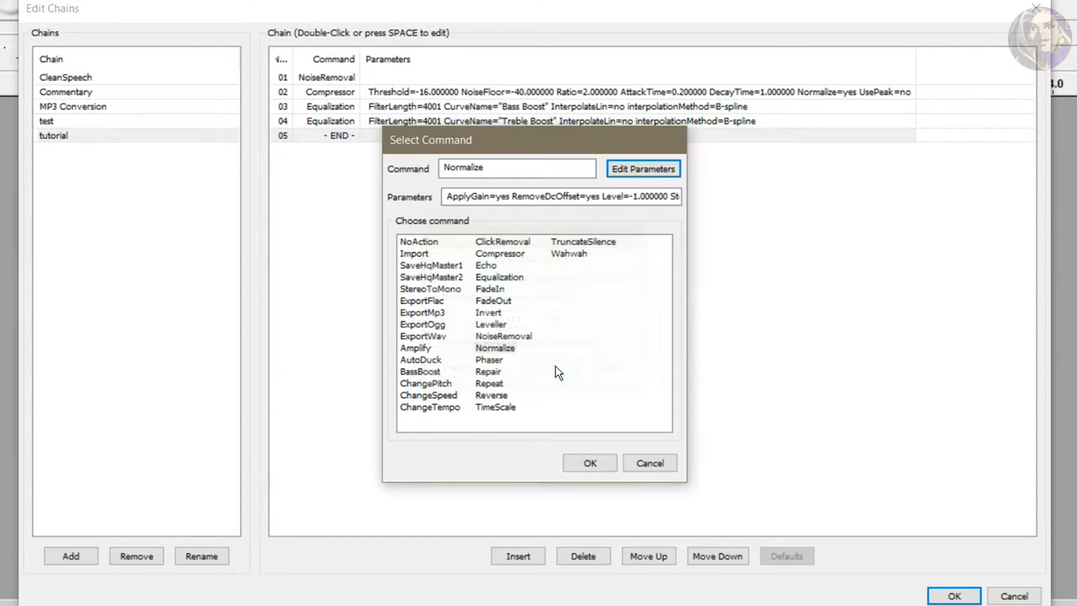
pyautogui.click(590, 463)
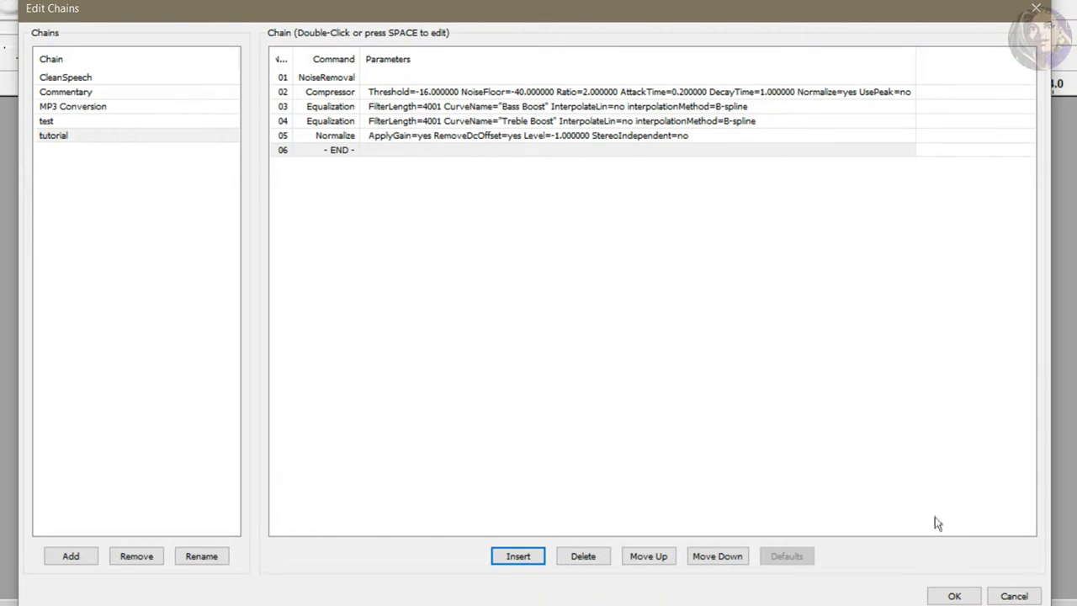
pyautogui.click(956, 594)
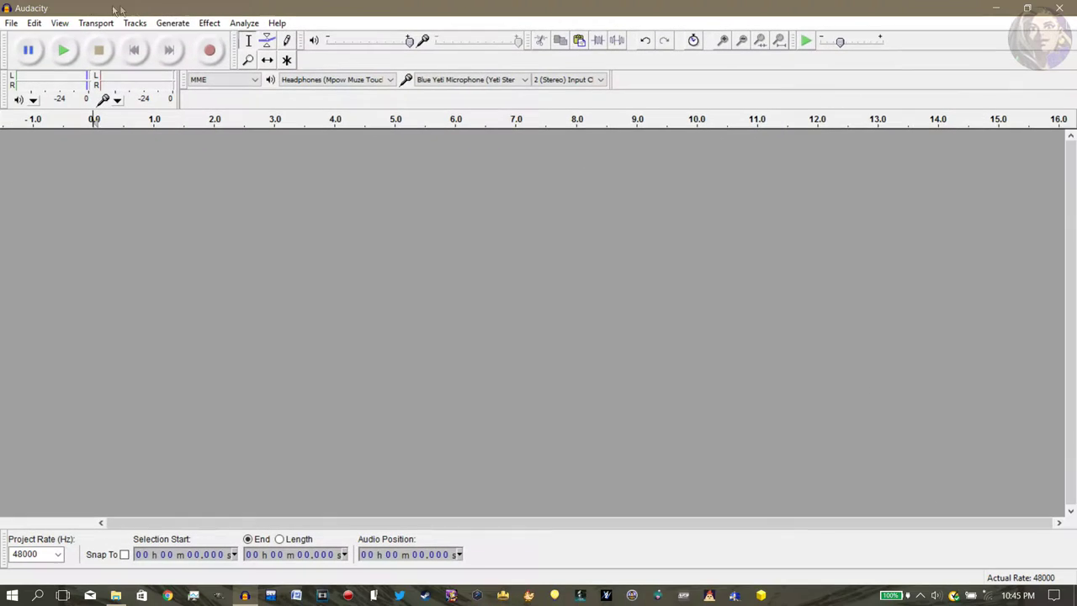
# Step: Review the saved tutorial chain's commands and the list of commands available for insertion
pyautogui.click(11, 23)
pyautogui.click(67, 310)
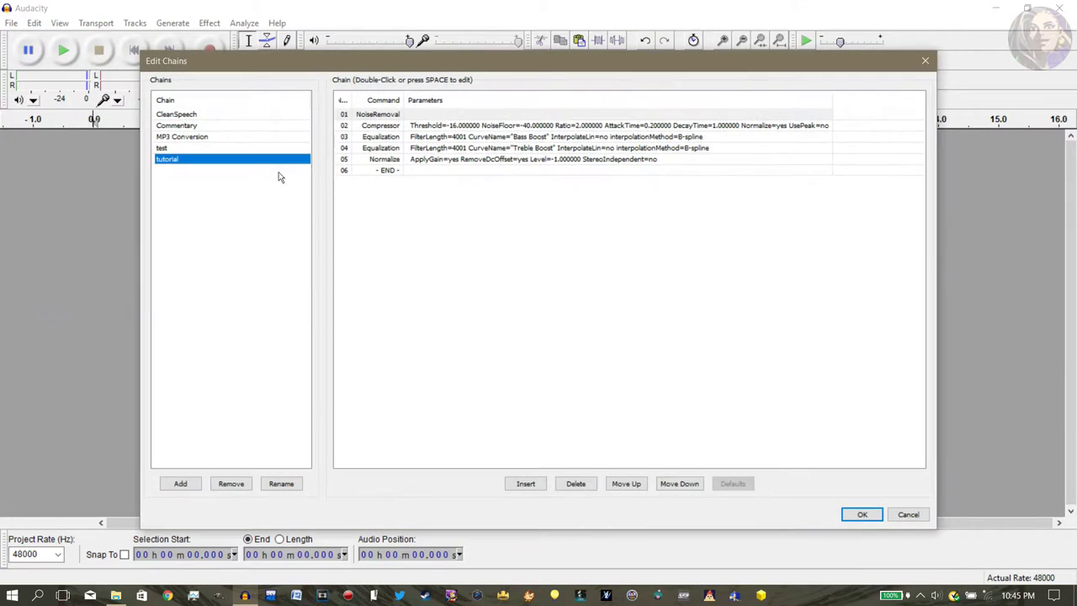
pyautogui.click(519, 485)
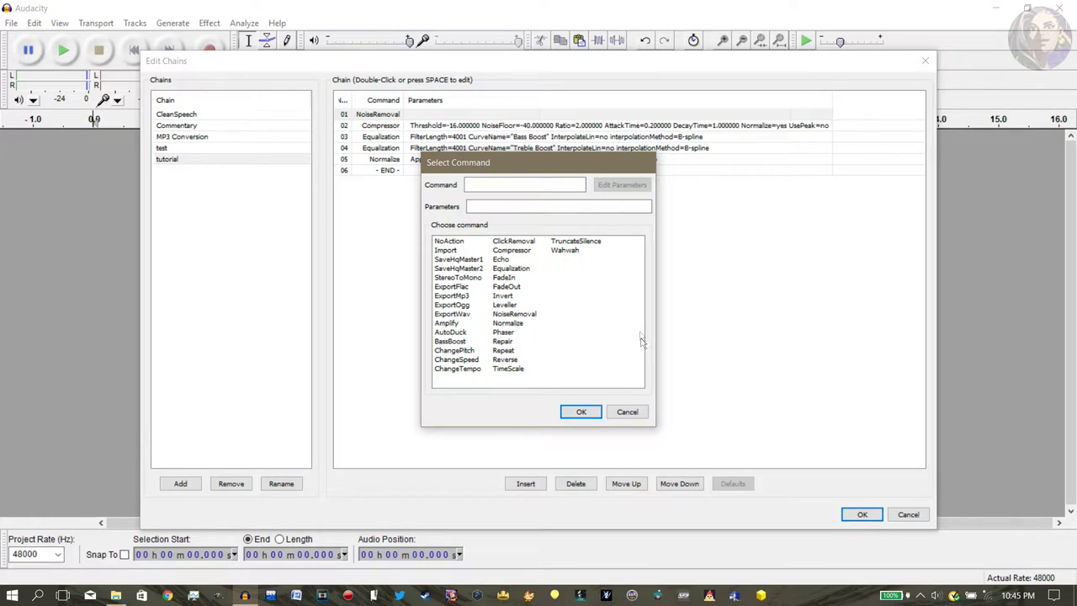
pyautogui.click(626, 411)
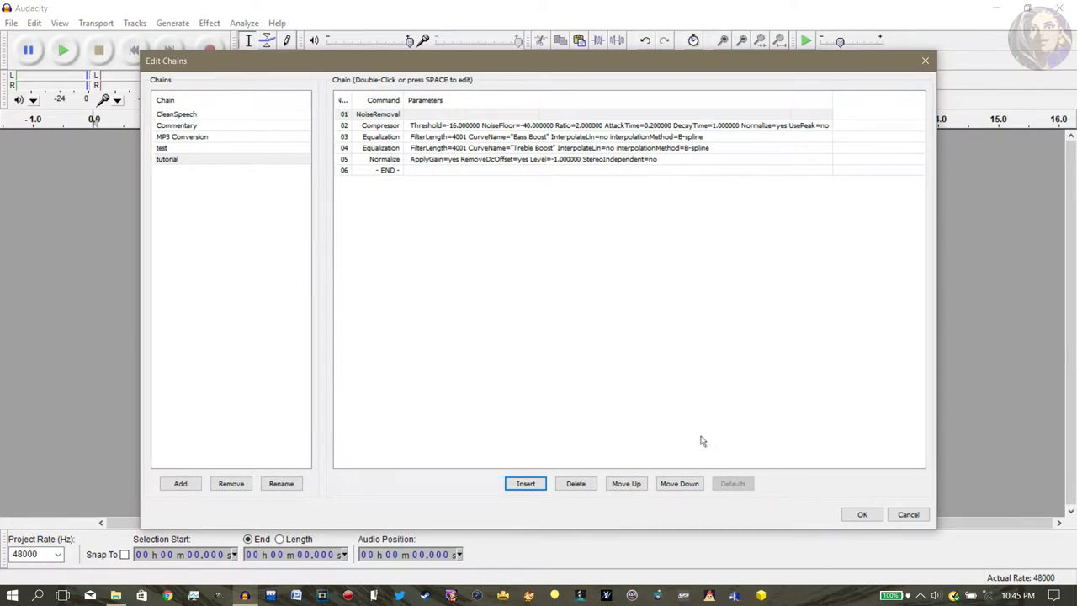
pyautogui.click(861, 515)
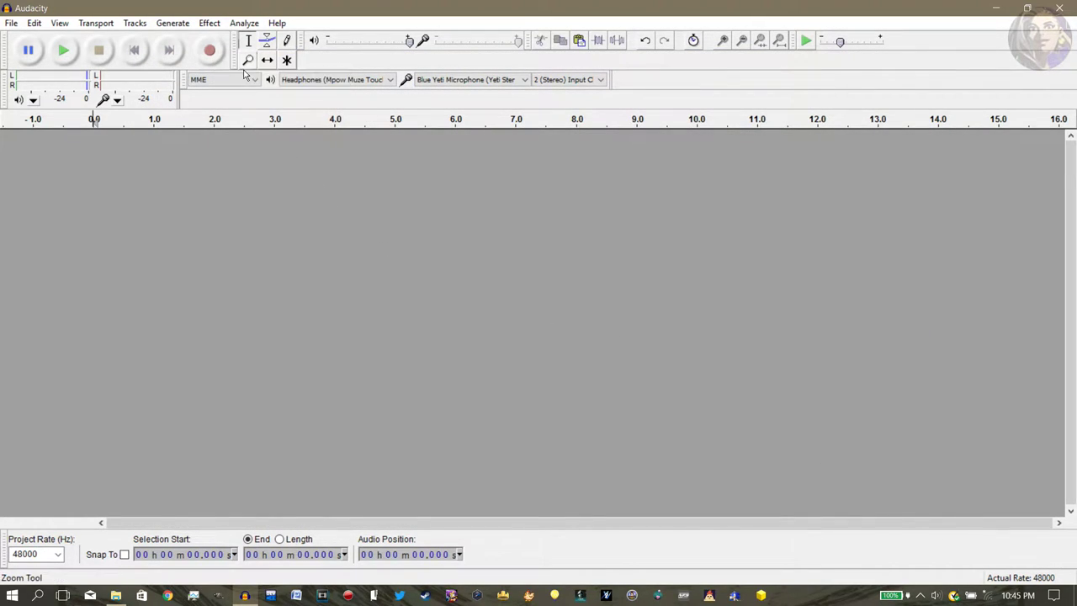
# Step: Record a stereo microphone track about 9 seconds long
pyautogui.click(210, 51)
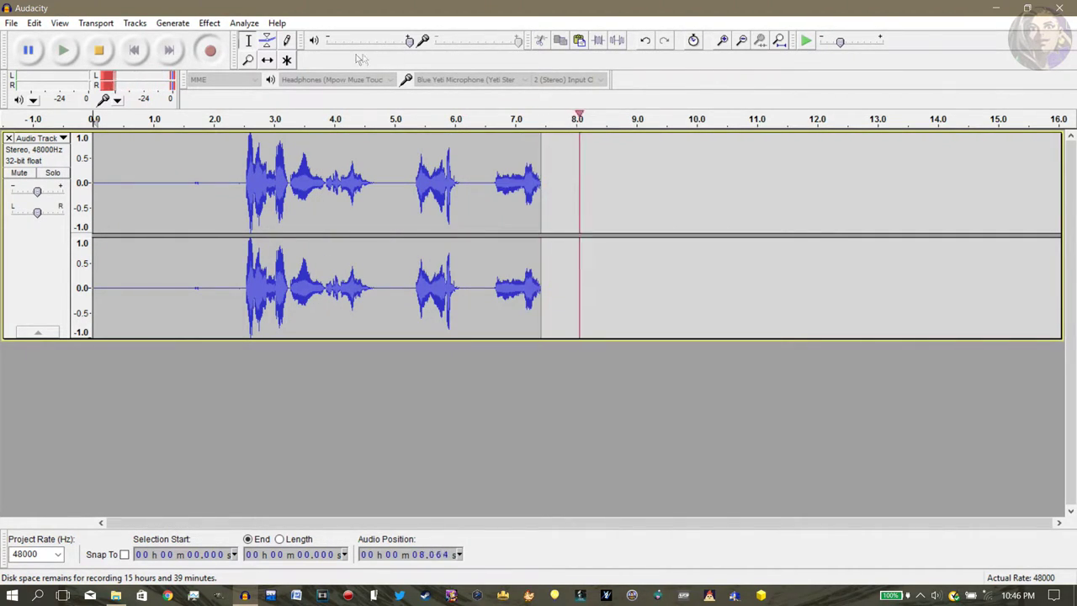
pyautogui.click(99, 50)
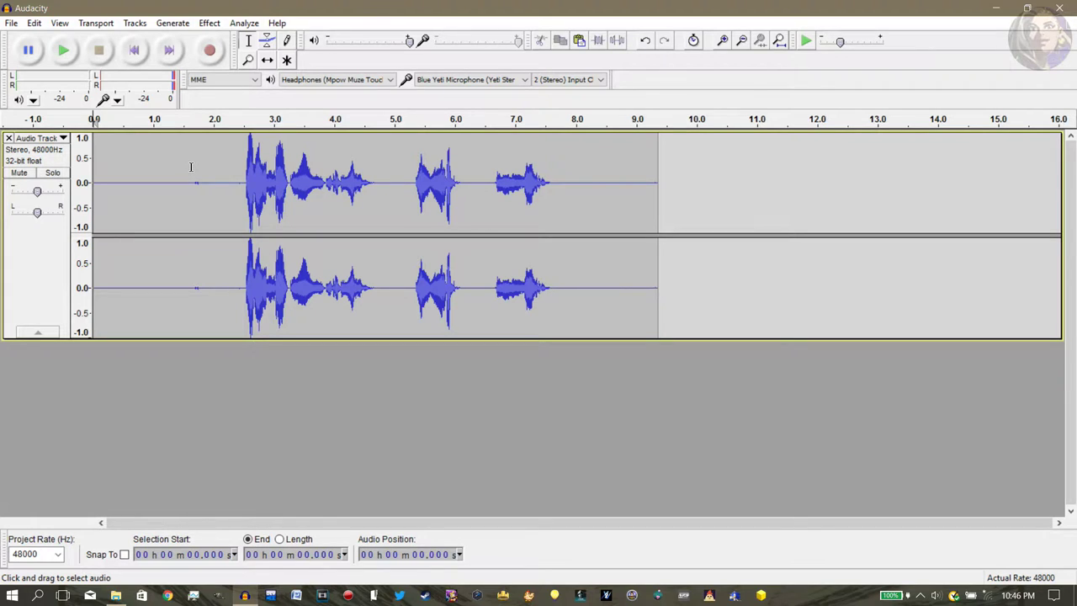
# Step: Capture a Noise Removal profile from the silent opening of the track, from 0 to about 1.65 s
pyautogui.moveTo(191, 167); pyautogui.dragTo(75, 167)
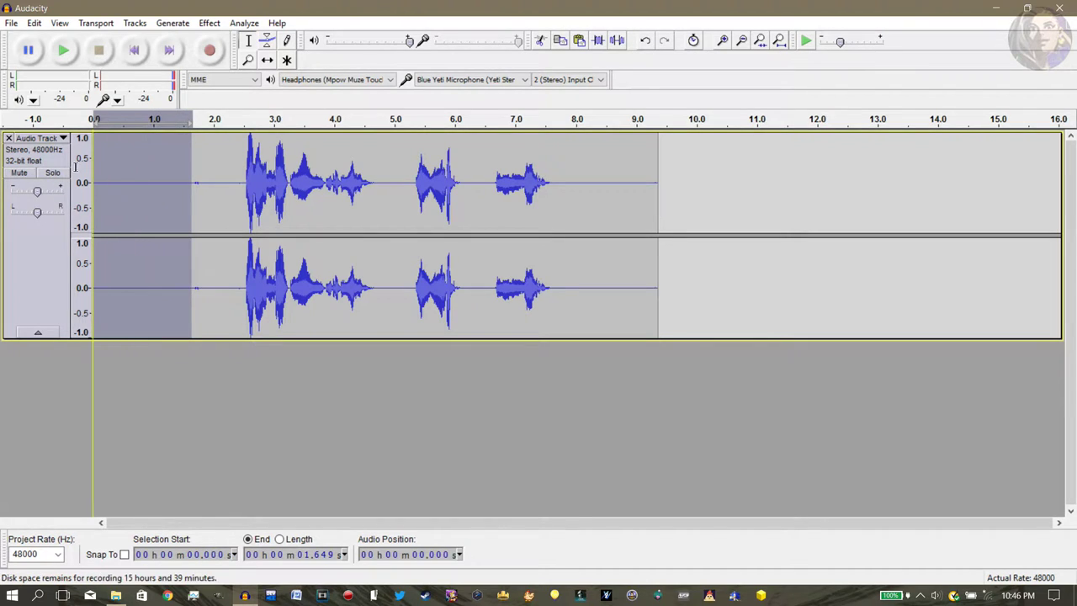
pyautogui.click(209, 24)
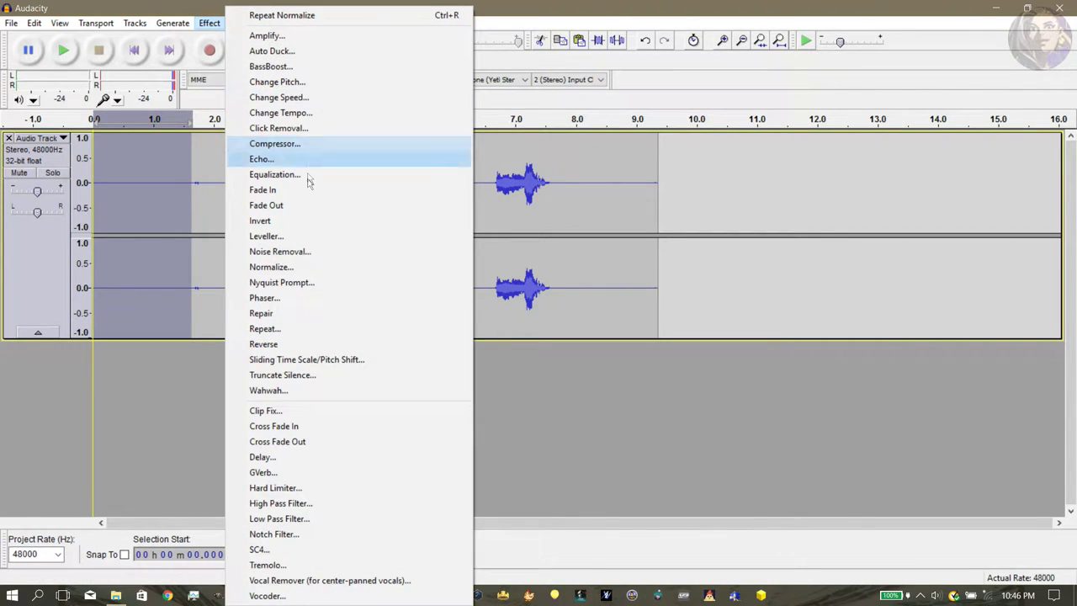
pyautogui.click(284, 252)
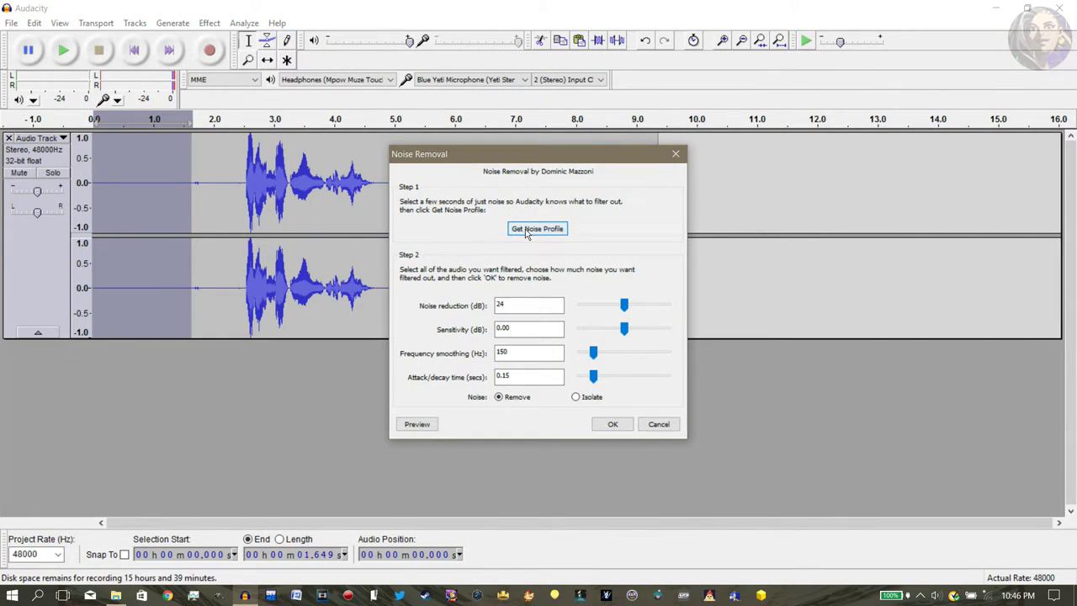
pyautogui.click(525, 232)
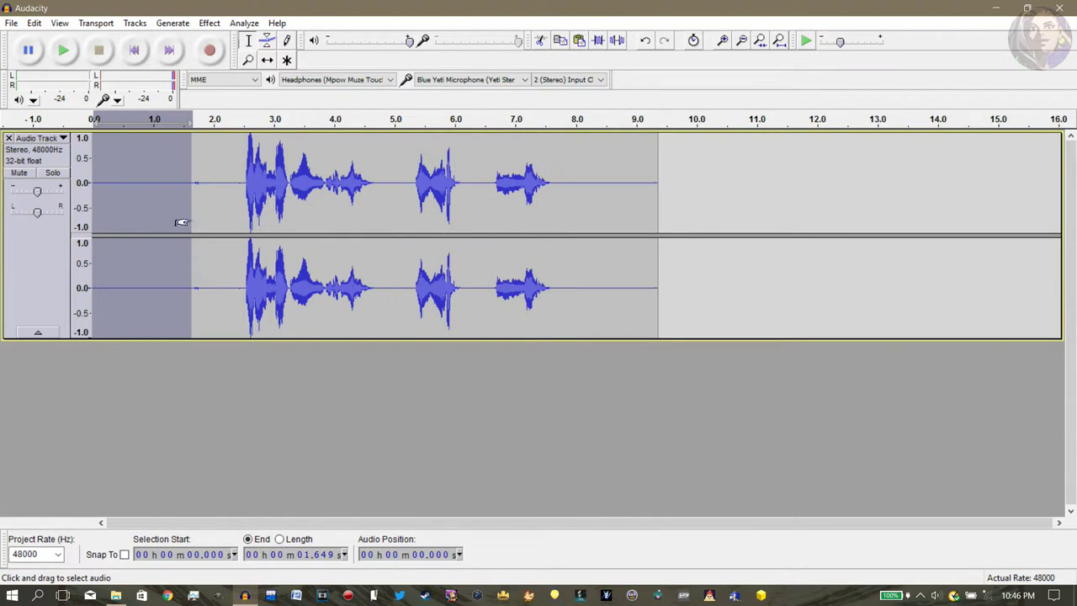
# Step: Select the whole recording and apply the tutorial chain to the current project
pyautogui.click(215, 203)
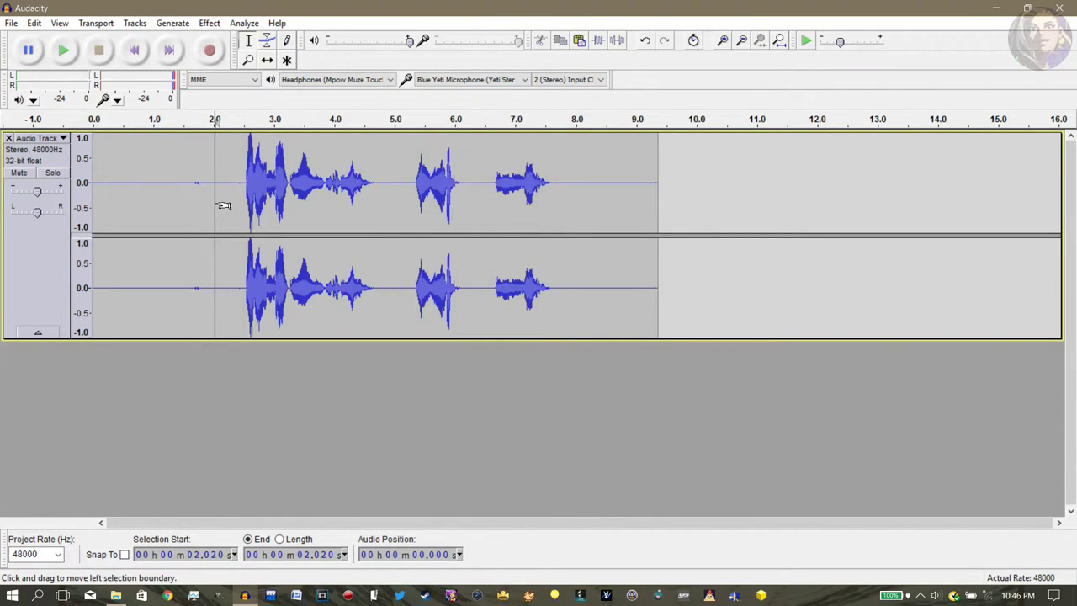
pyautogui.hotkey('ctrl', 'a')
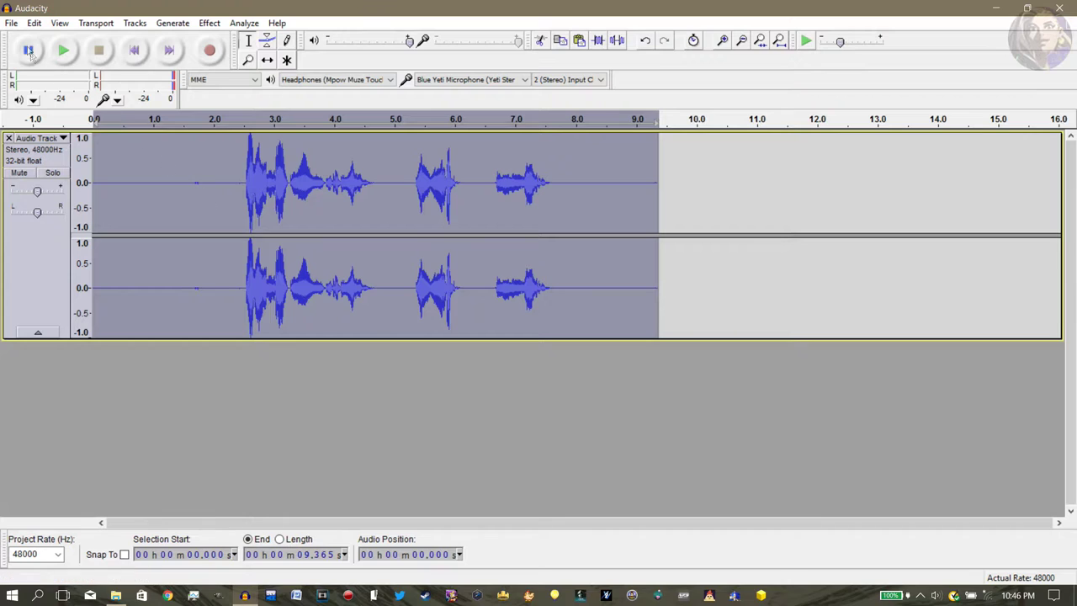
pyautogui.click(207, 23)
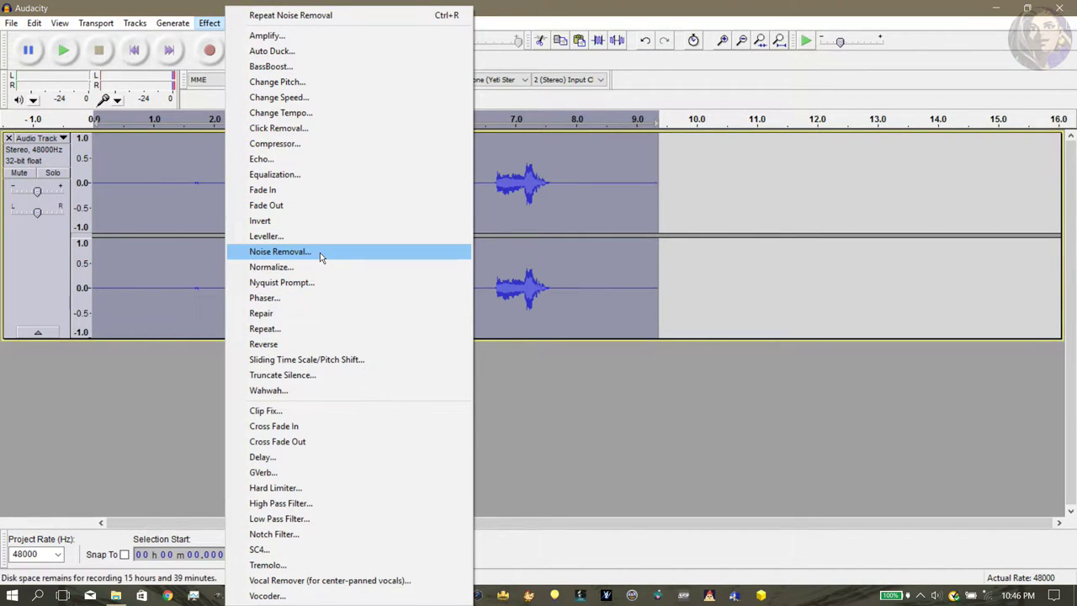
pyautogui.click(10, 23)
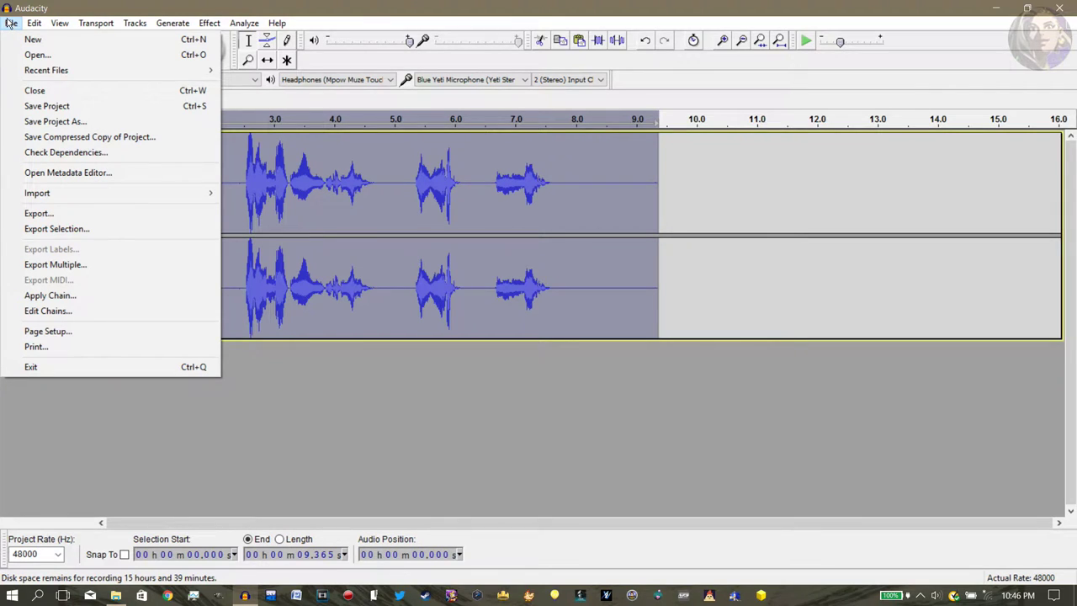
pyautogui.click(72, 294)
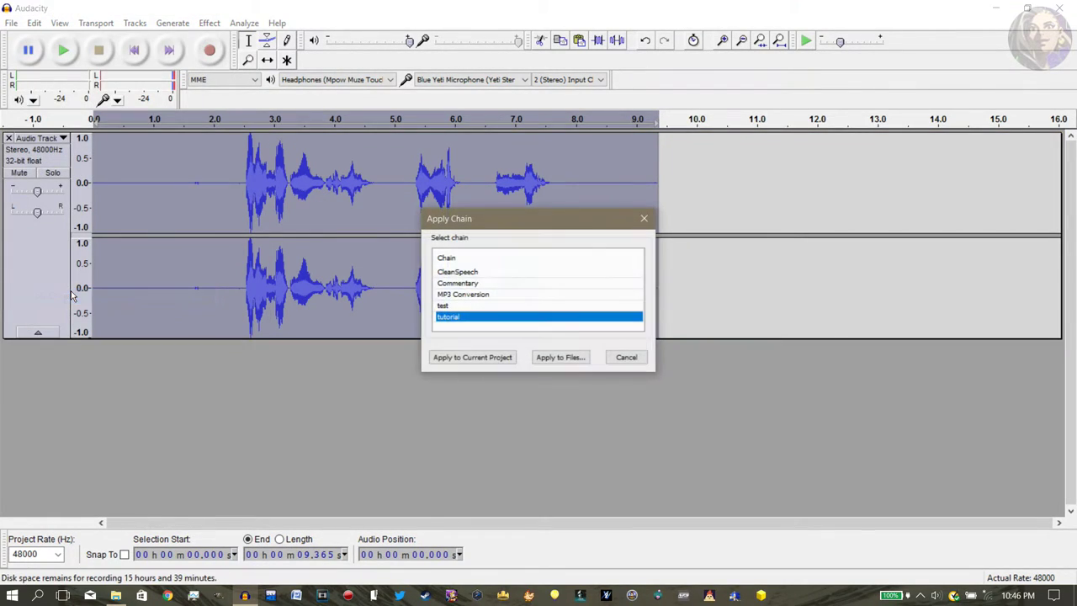
pyautogui.click(468, 359)
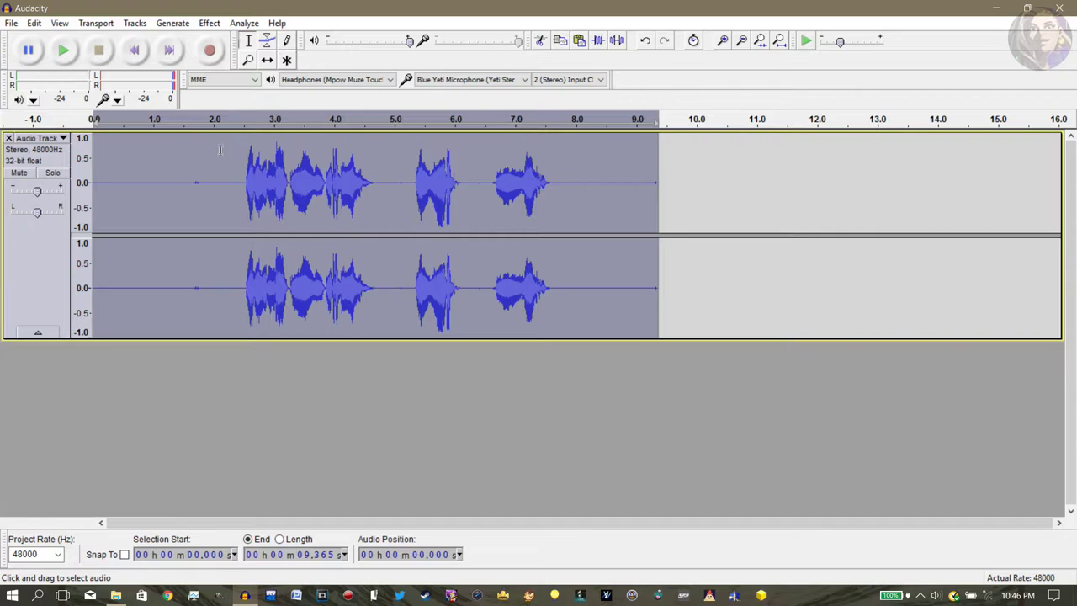
# Step: Apply the Hard Limiter to the selected recording with a -4.0 dB limit, wet level 1.0 and residue level 0.0
pyautogui.click(206, 23)
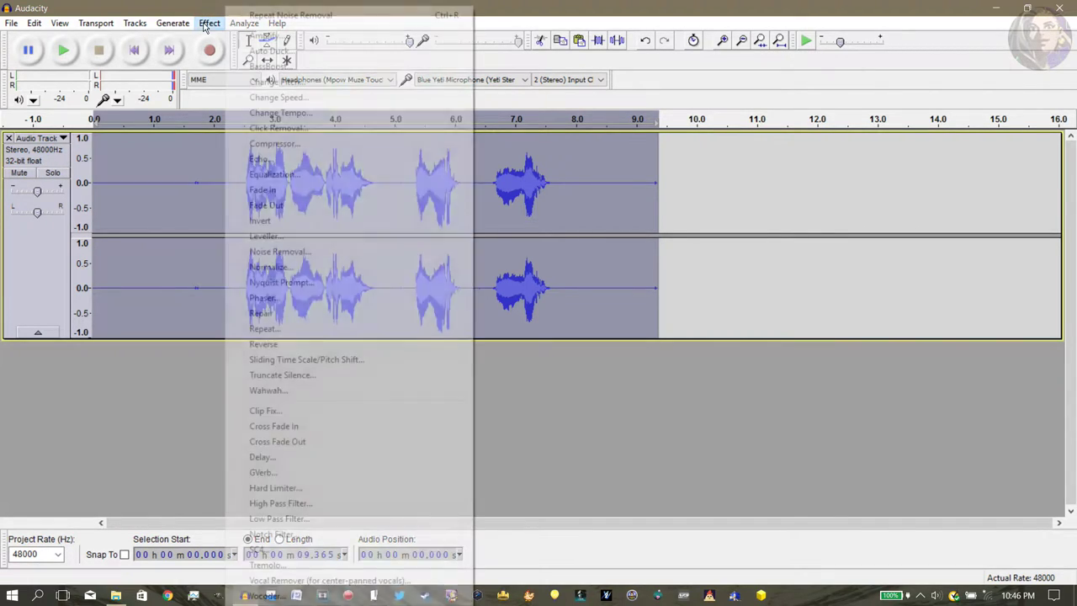
pyautogui.click(333, 487)
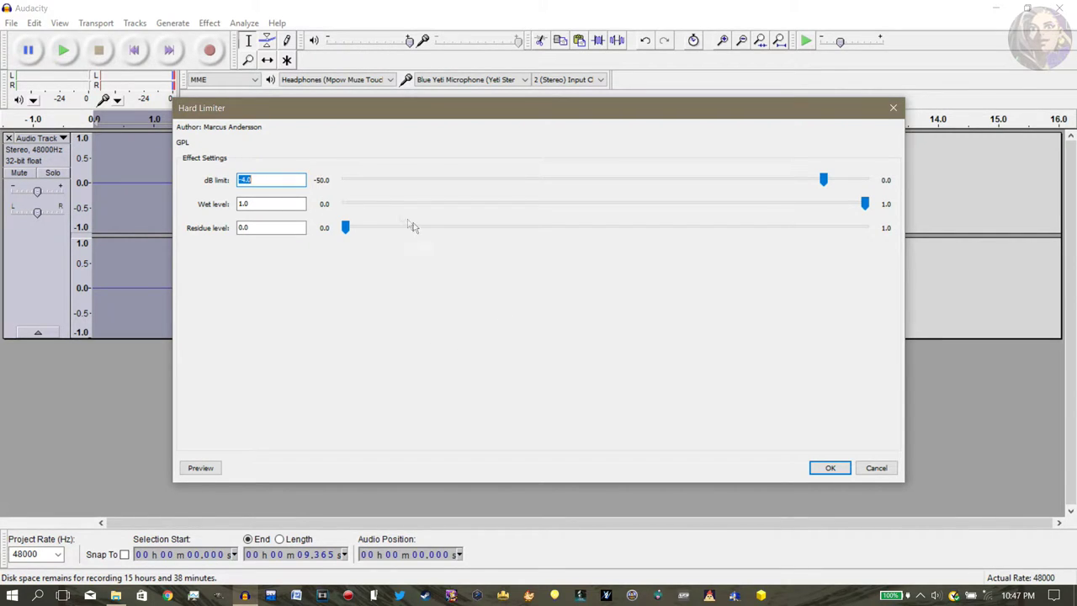
pyautogui.click(829, 468)
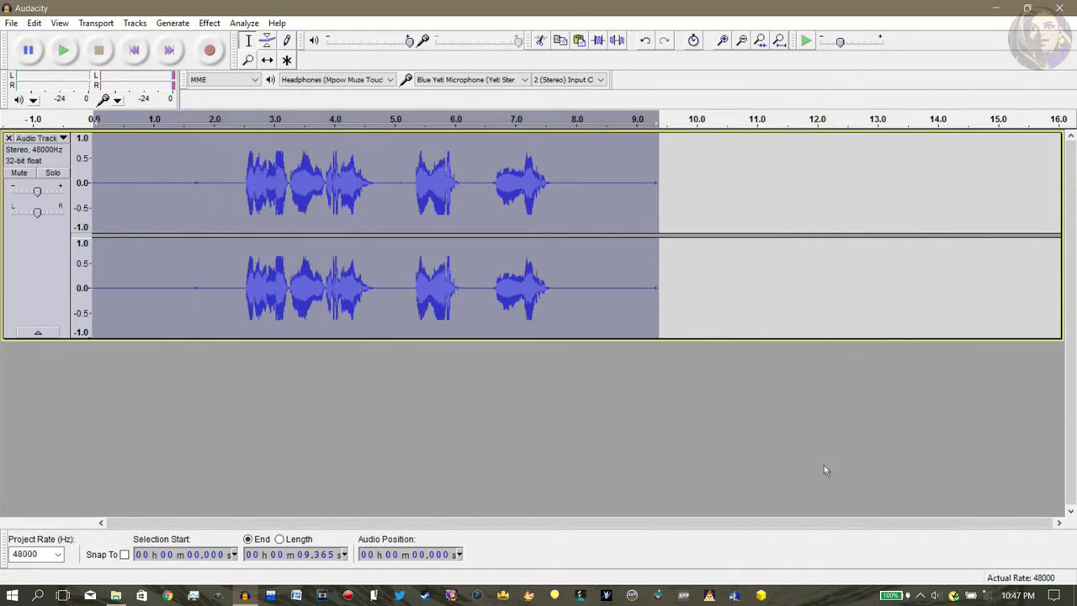
# Step: Normalize the selected recording to a maximum amplitude of -1.0 dB, removing any DC offset
pyautogui.click(210, 22)
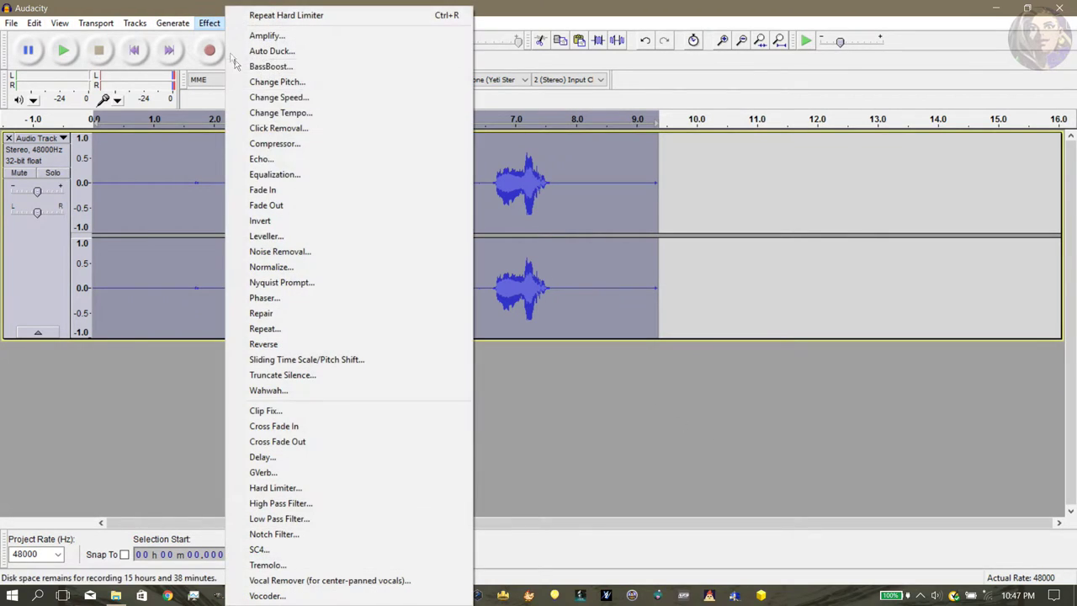
pyautogui.click(271, 267)
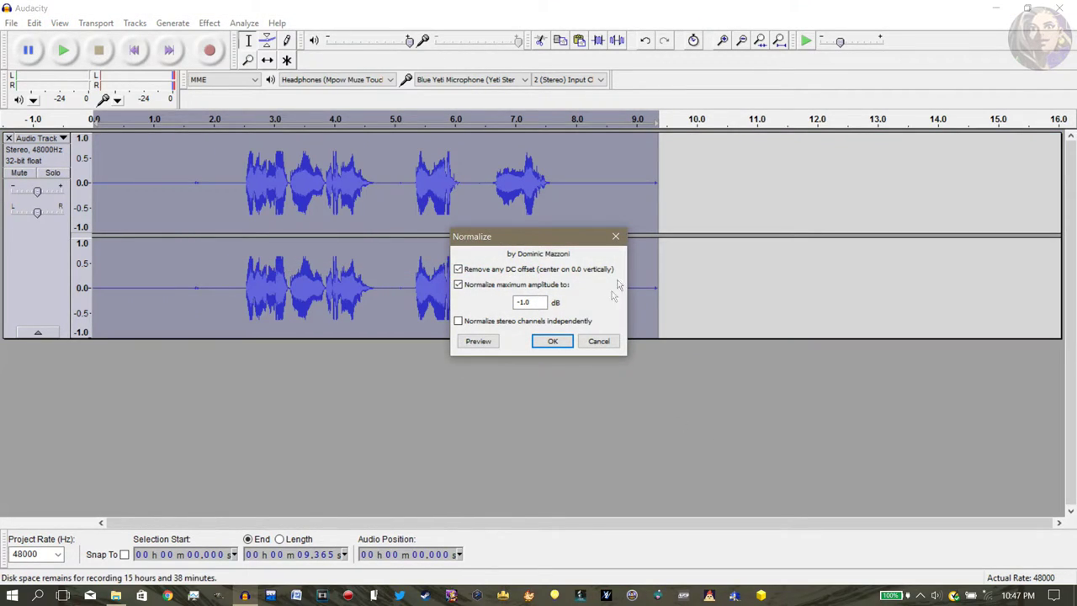
pyautogui.click(553, 342)
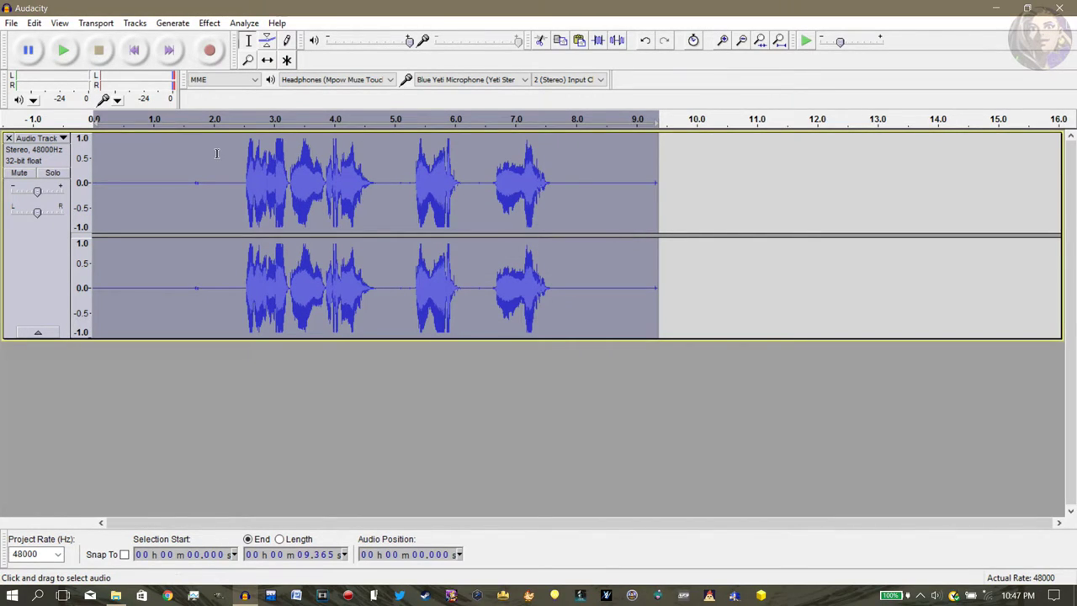
# Step: Play the processed recording from about 1.3 s until past the last spoken words, and stop playback
pyautogui.click(171, 159)
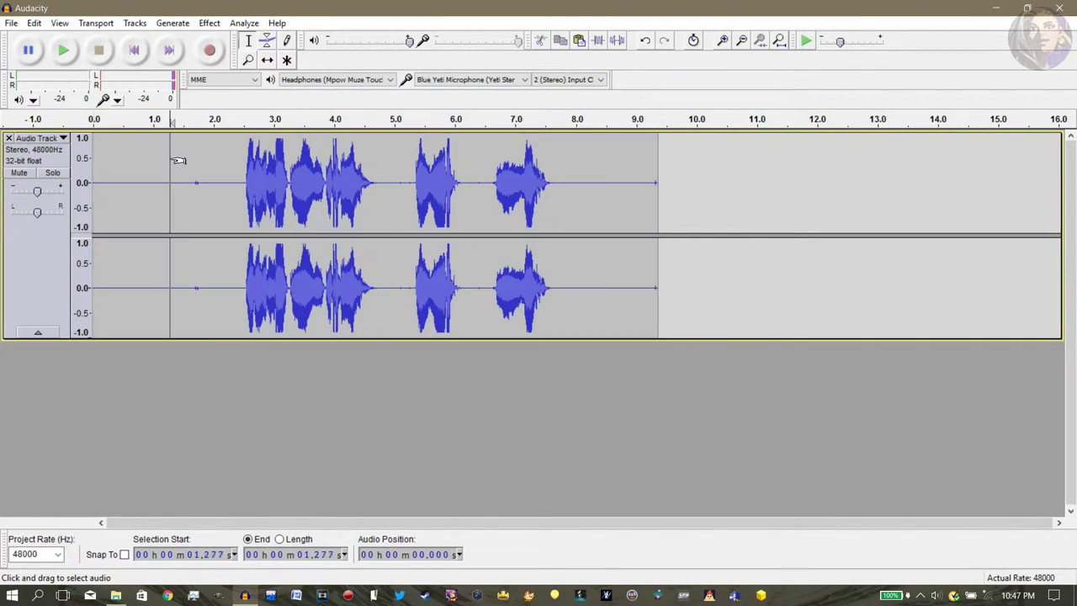
pyautogui.click(66, 50)
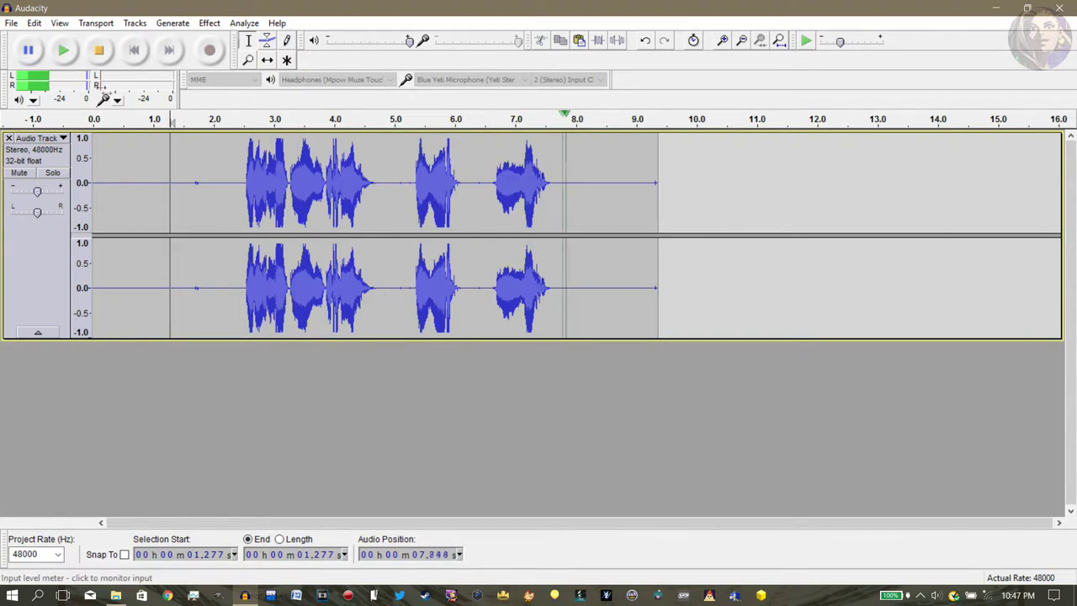
pyautogui.click(99, 52)
pyautogui.moveTo(230, 176); pyautogui.dragTo(570, 179)
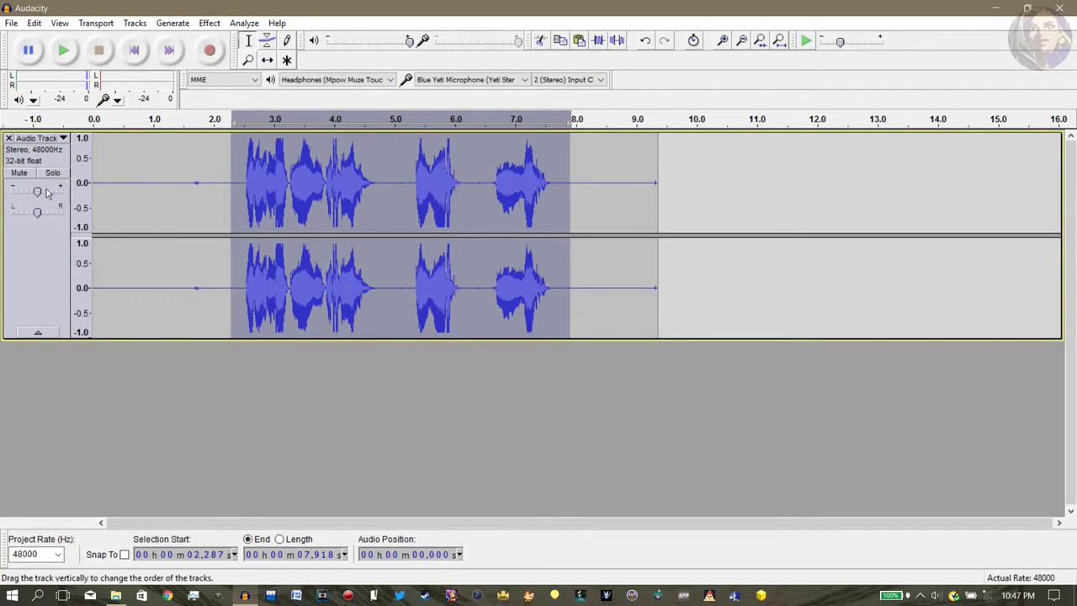
pyautogui.click(209, 23)
pyautogui.moveTo(129, 25)
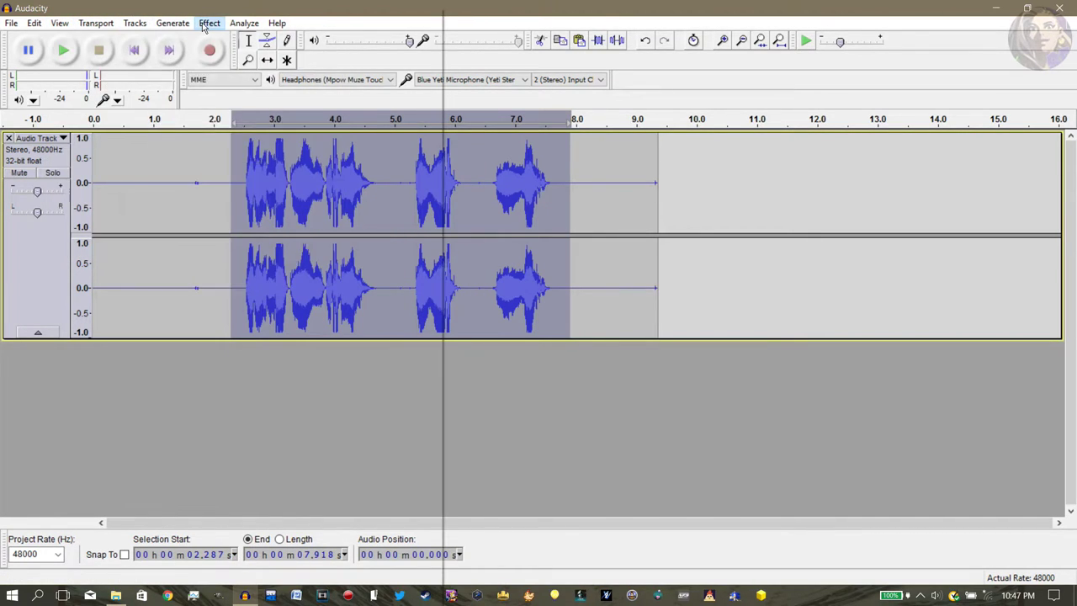
pyautogui.moveTo(202, 27)
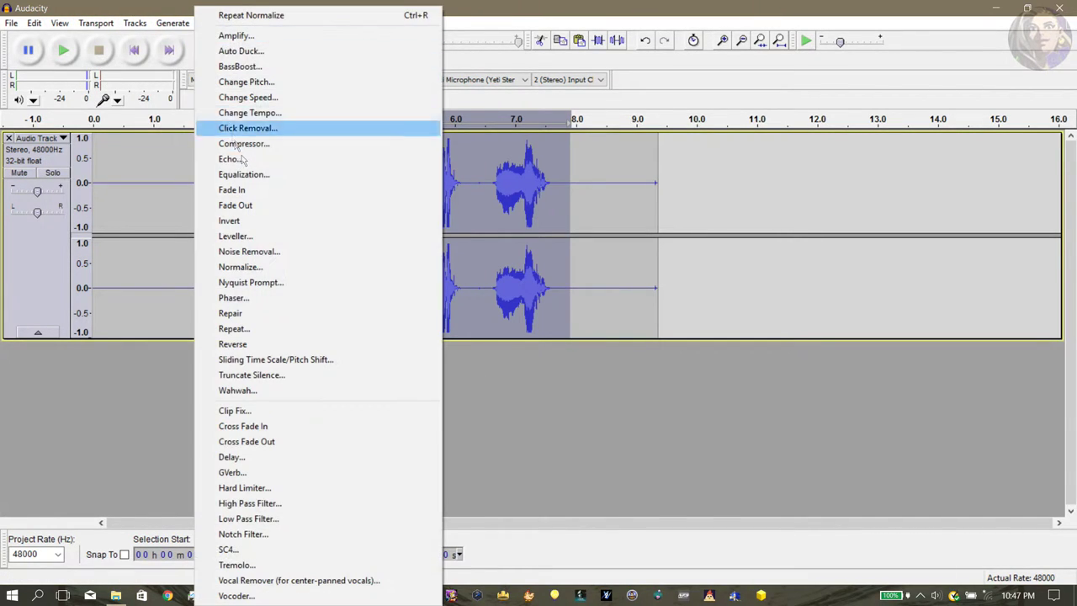
# Step: Record two more stereo microphone tracks starting at about 6.5 s, about 5.5 s and 4.5 s long
pyautogui.click(486, 177)
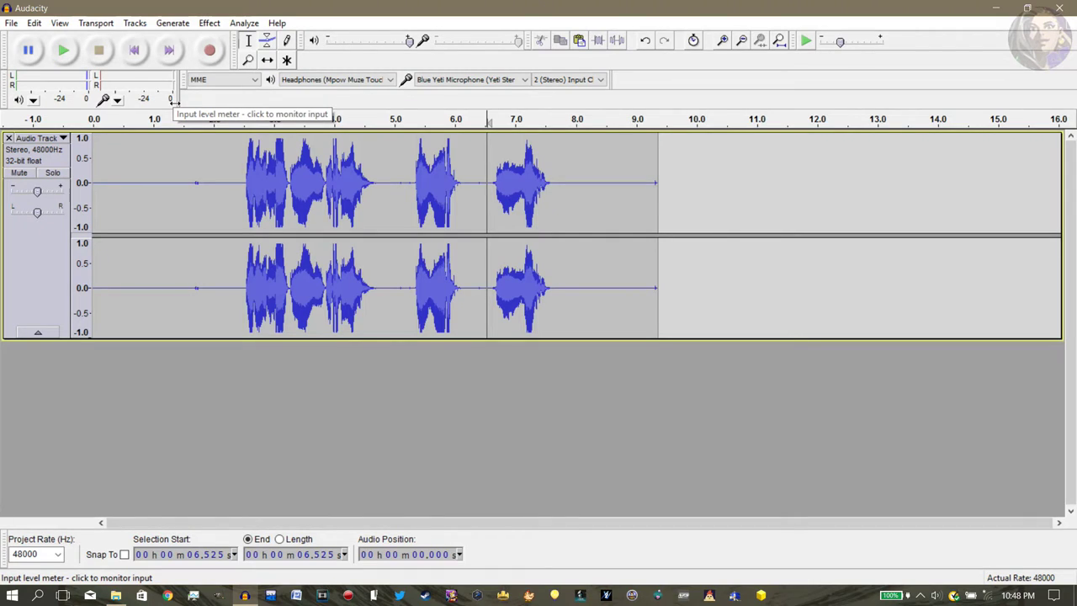
pyautogui.click(211, 51)
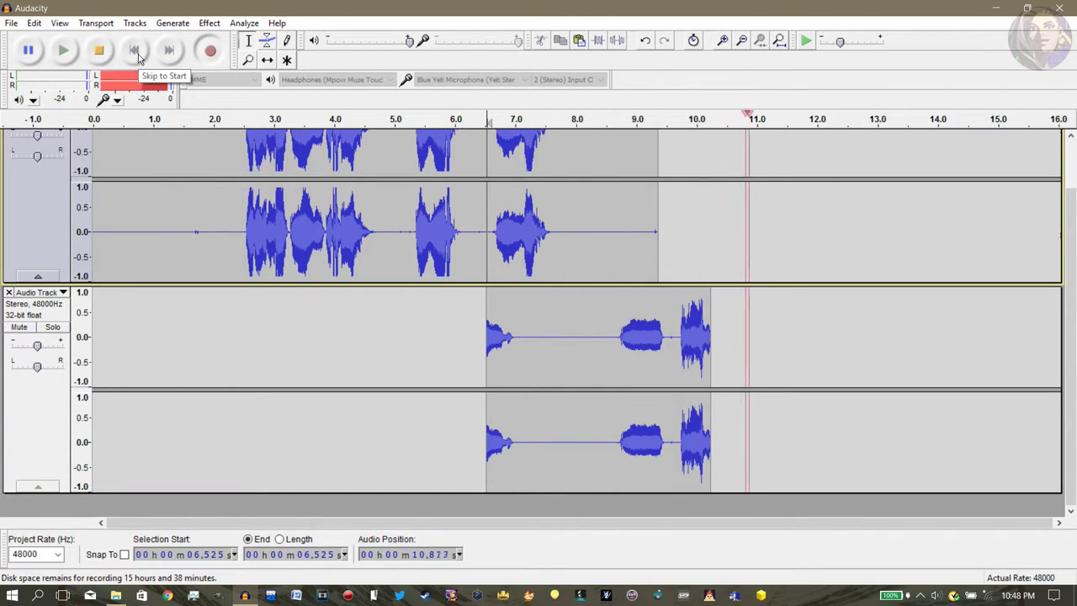
pyautogui.press('space')
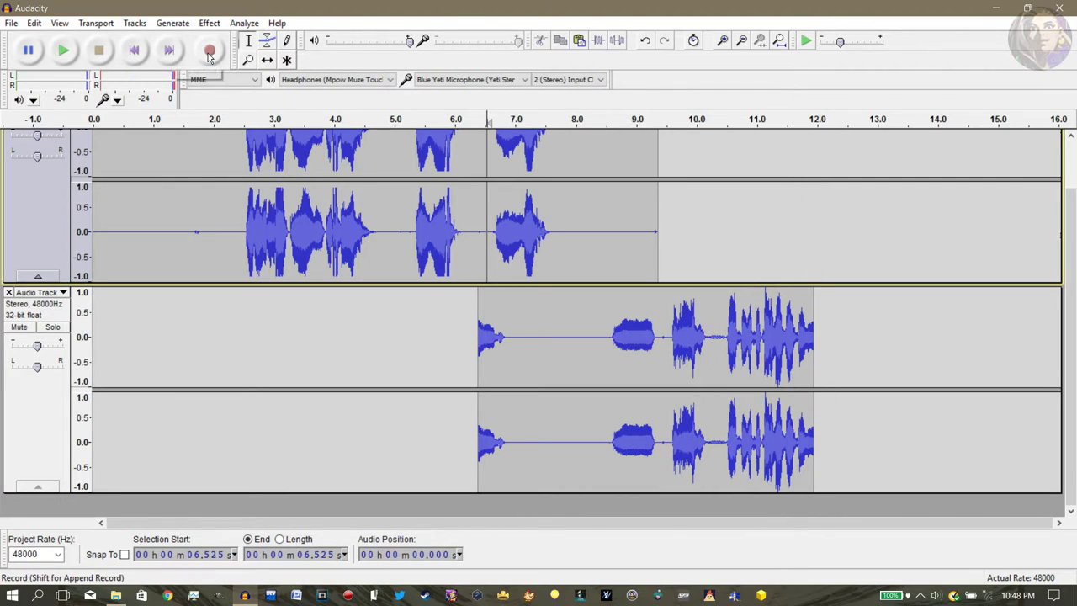
pyautogui.click(210, 52)
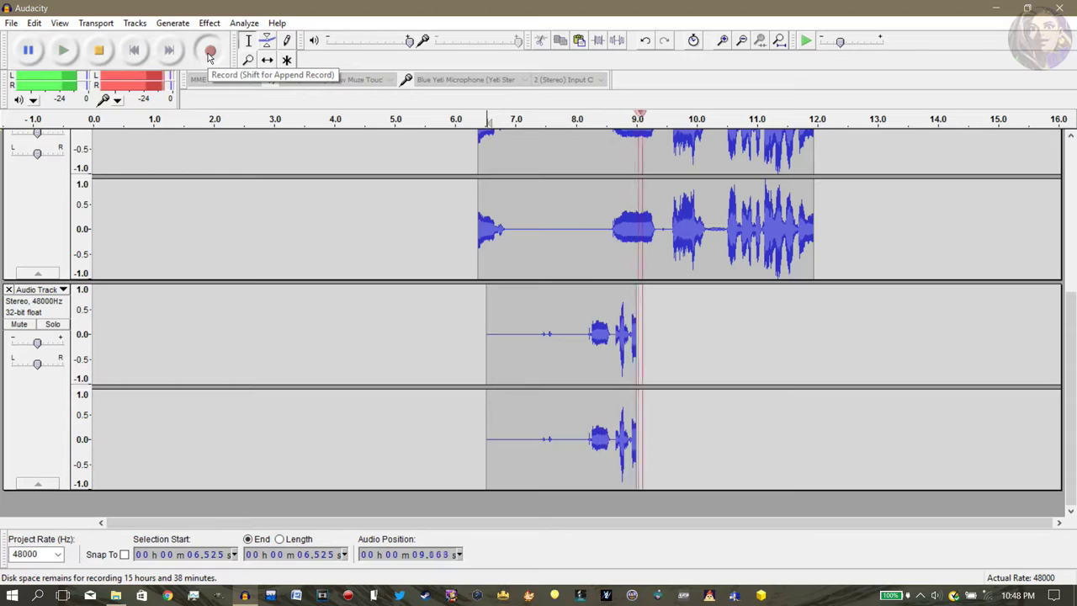
pyautogui.click(100, 52)
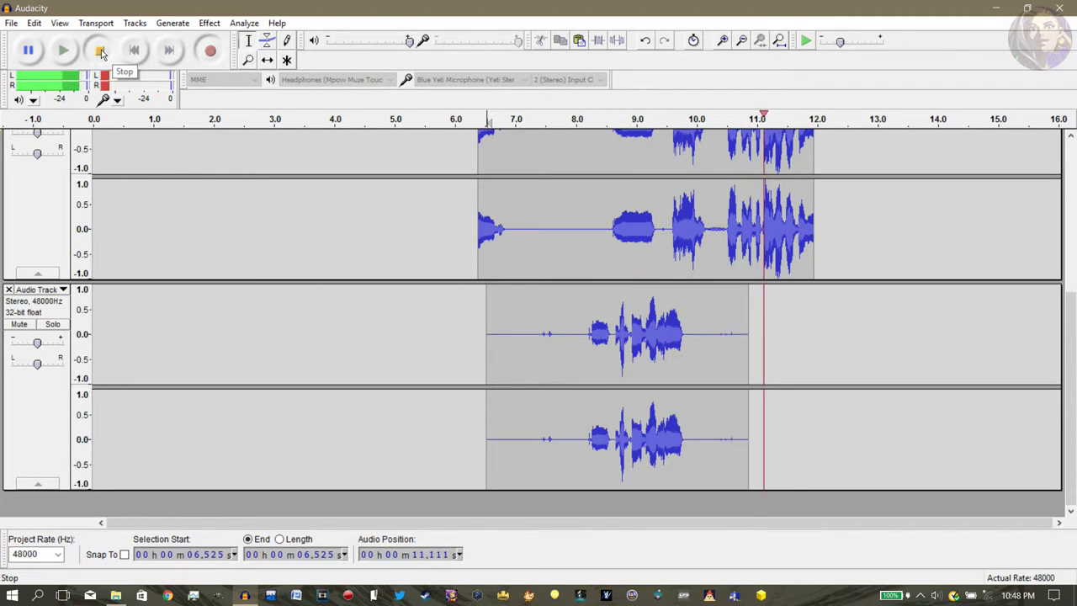
# Step: Select the silent stretch of the second track from about 7.0 to 8.6 s and view the Noise Removal settings without applying them
pyautogui.click(1071, 198)
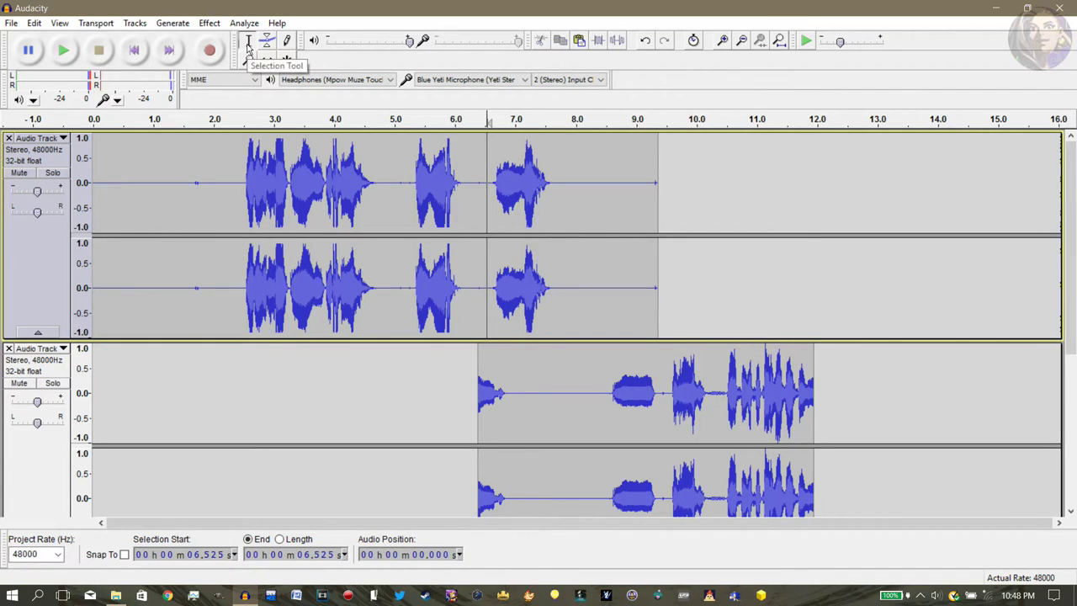
pyautogui.scroll(-3, 1071, 213)
pyautogui.scroll(3, 1071, 213)
pyautogui.moveTo(185, 168); pyautogui.dragTo(89, 168)
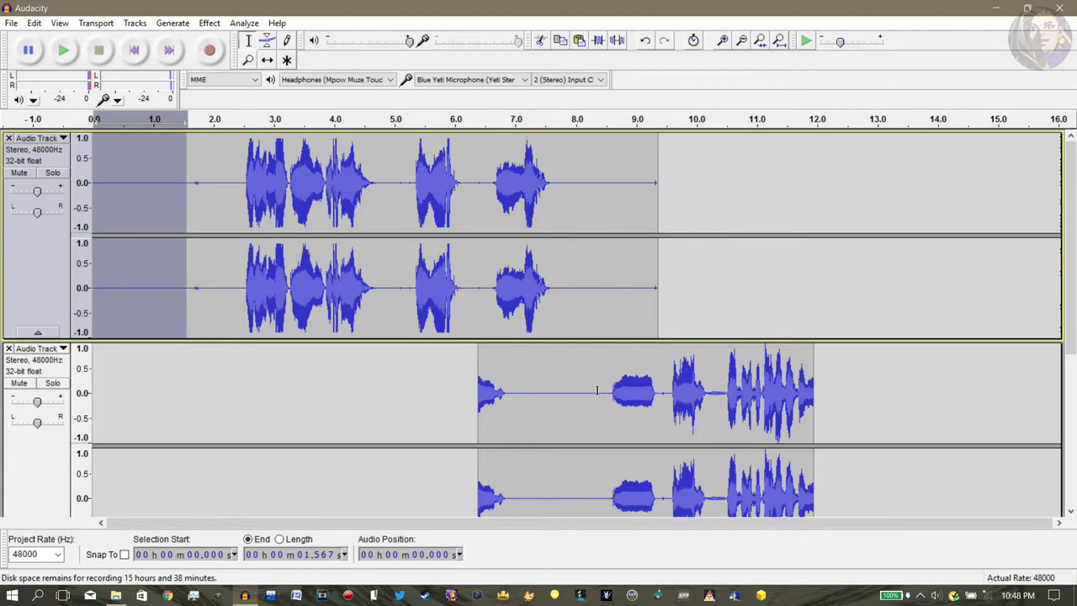
pyautogui.moveTo(609, 383); pyautogui.dragTo(515, 371)
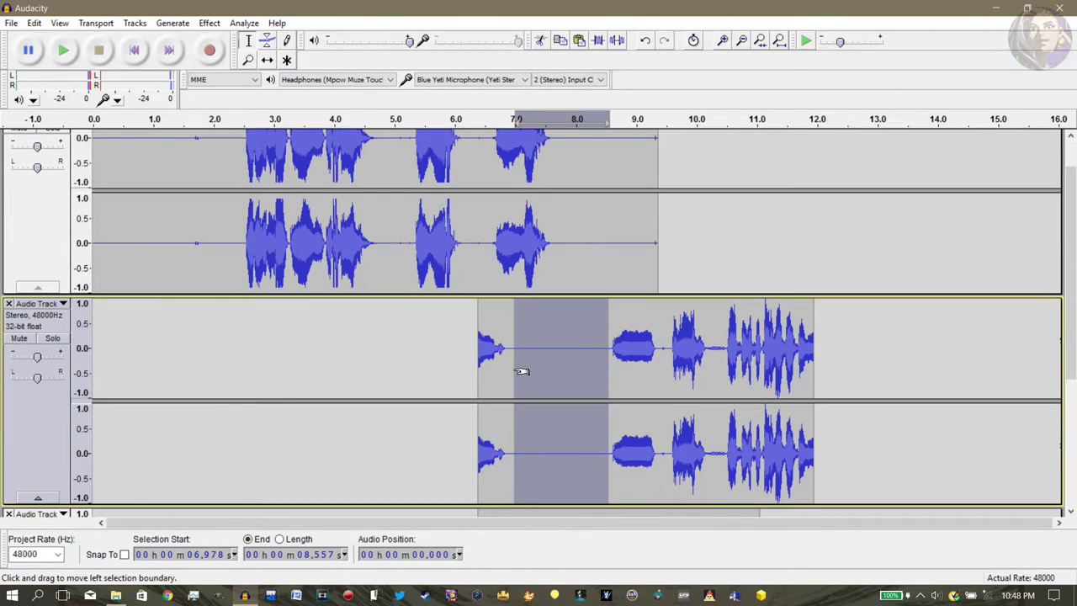
pyautogui.click(210, 24)
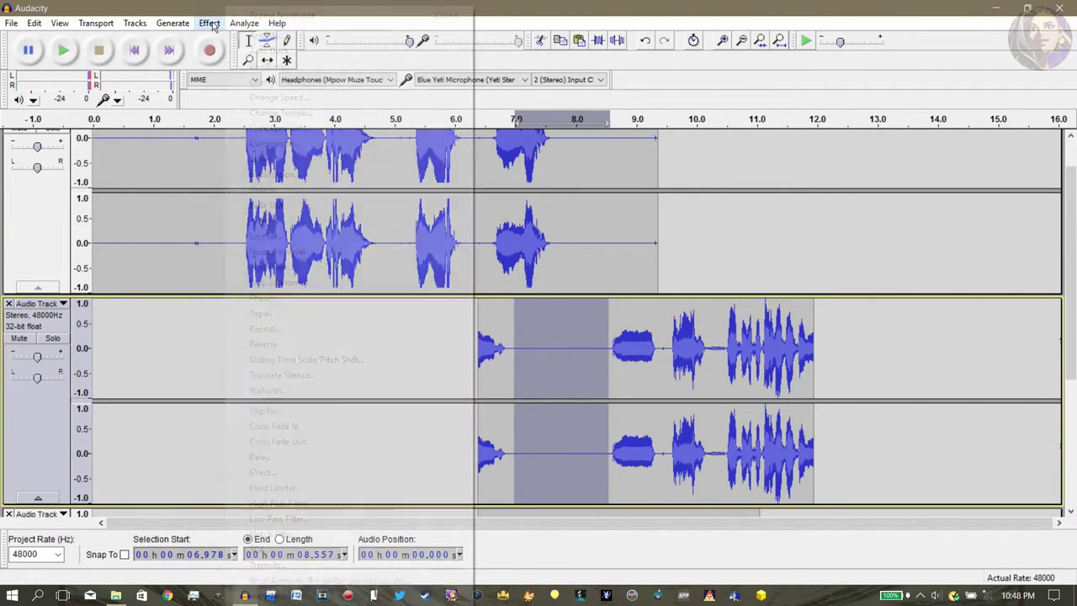
pyautogui.click(307, 251)
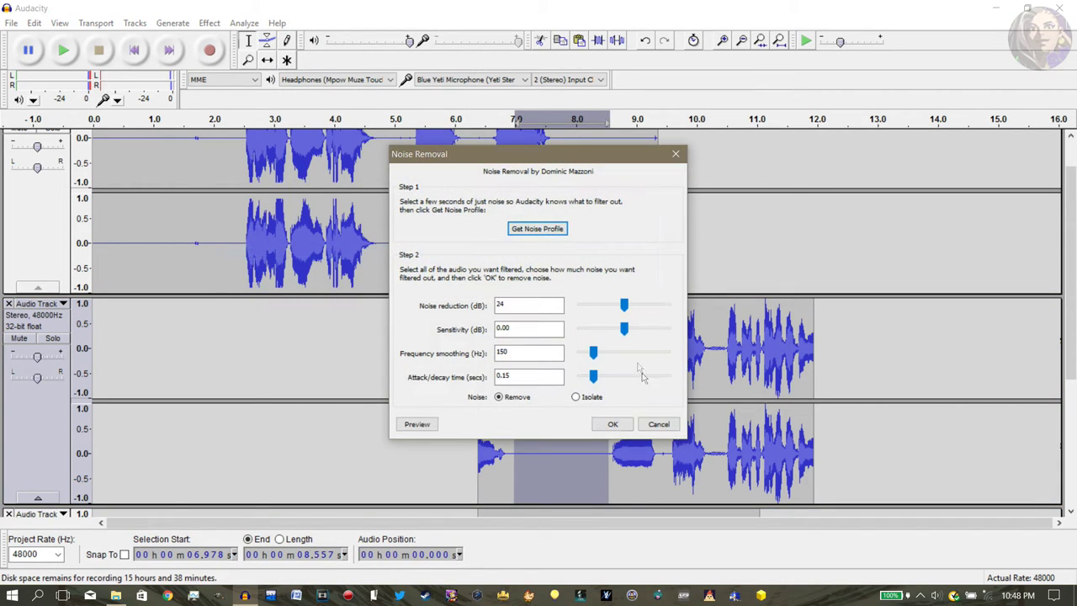
pyautogui.click(658, 424)
pyautogui.click(185, 212)
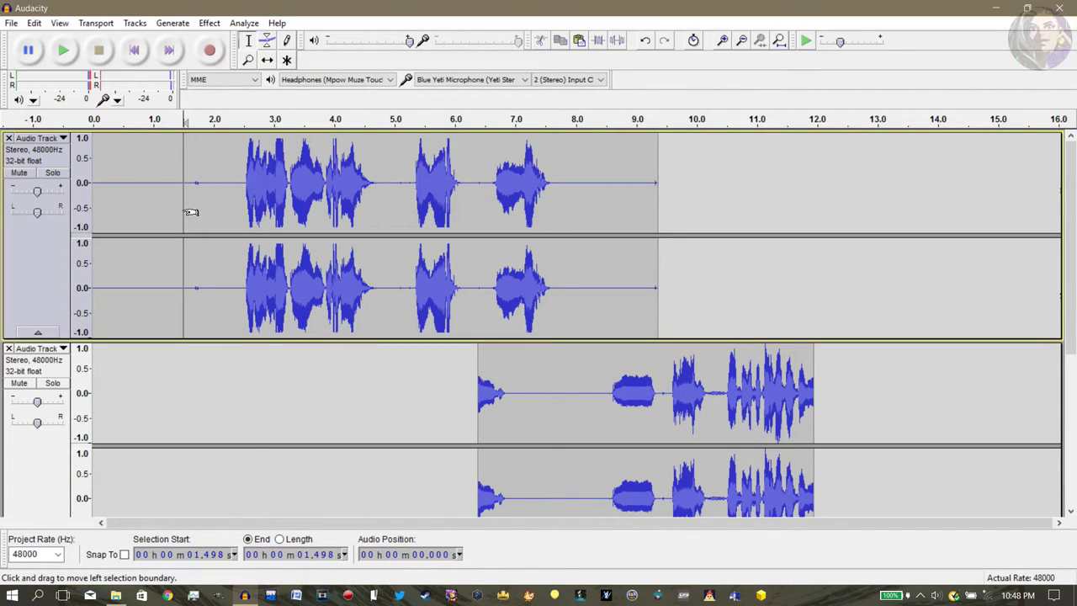
pyautogui.click(34, 236)
pyautogui.click(57, 469)
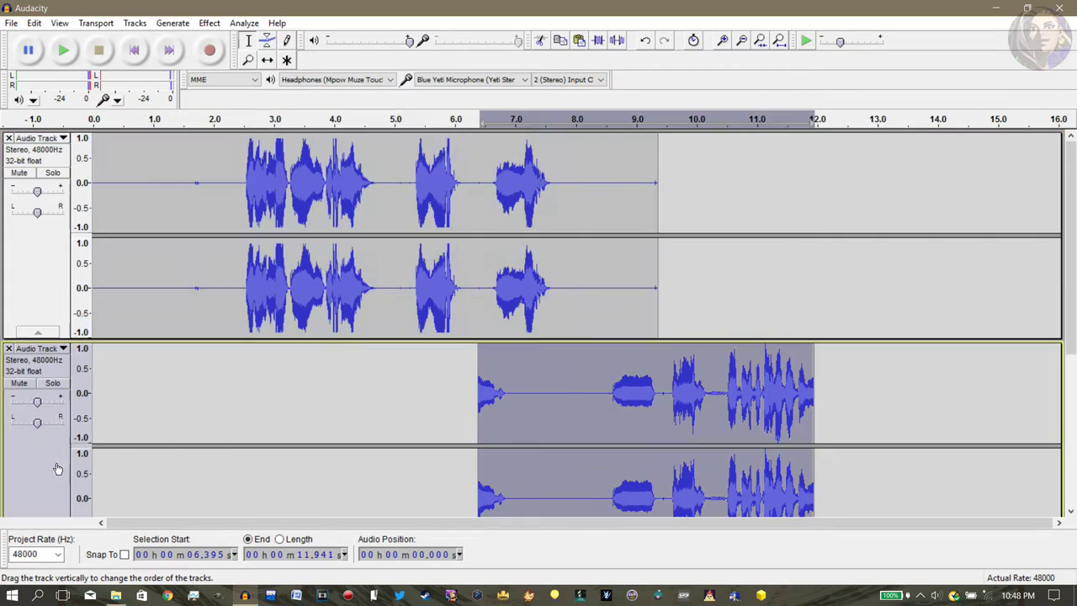
pyautogui.click(44, 243)
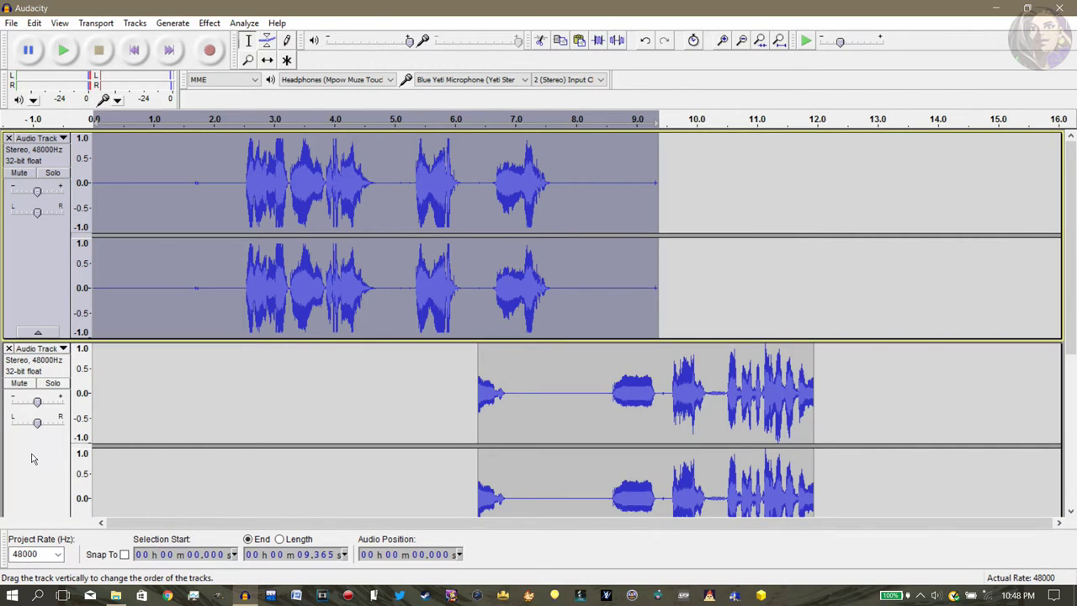
pyautogui.click(156, 284)
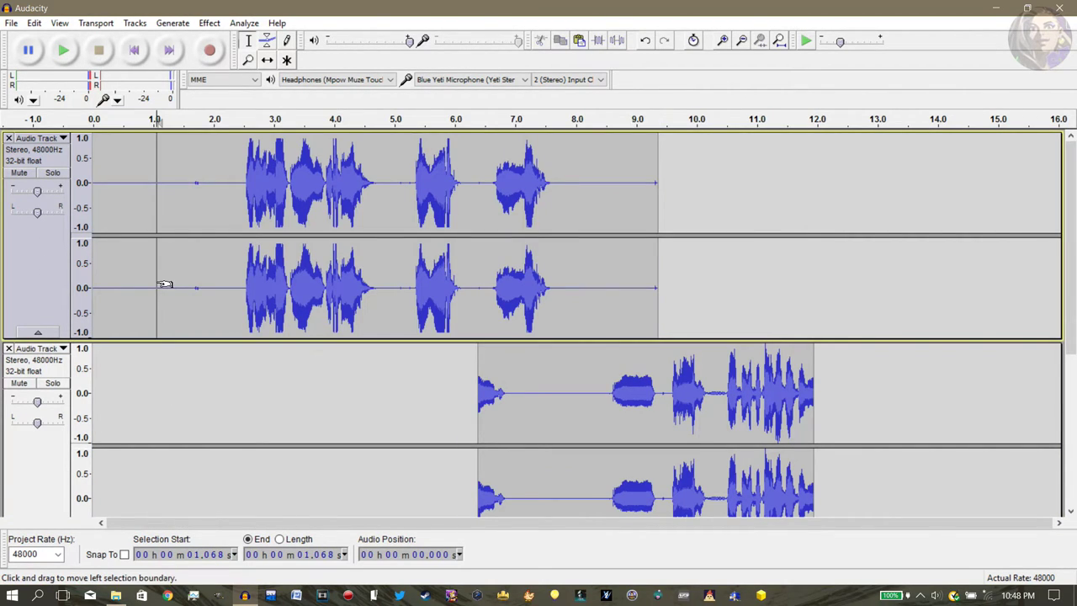
pyautogui.hotkey('ctrl', 'a')
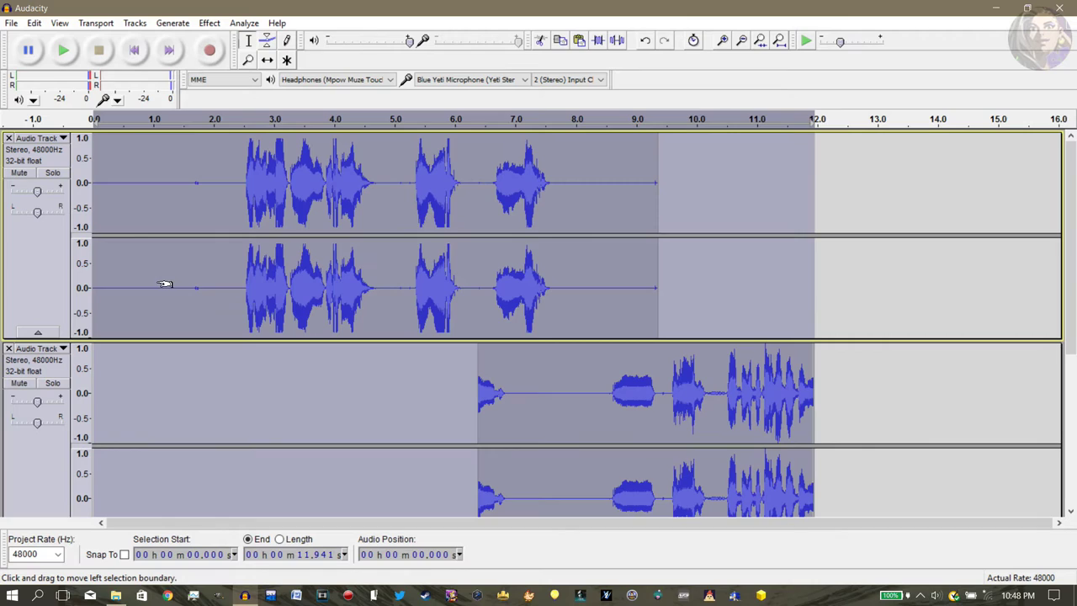
pyautogui.click(11, 24)
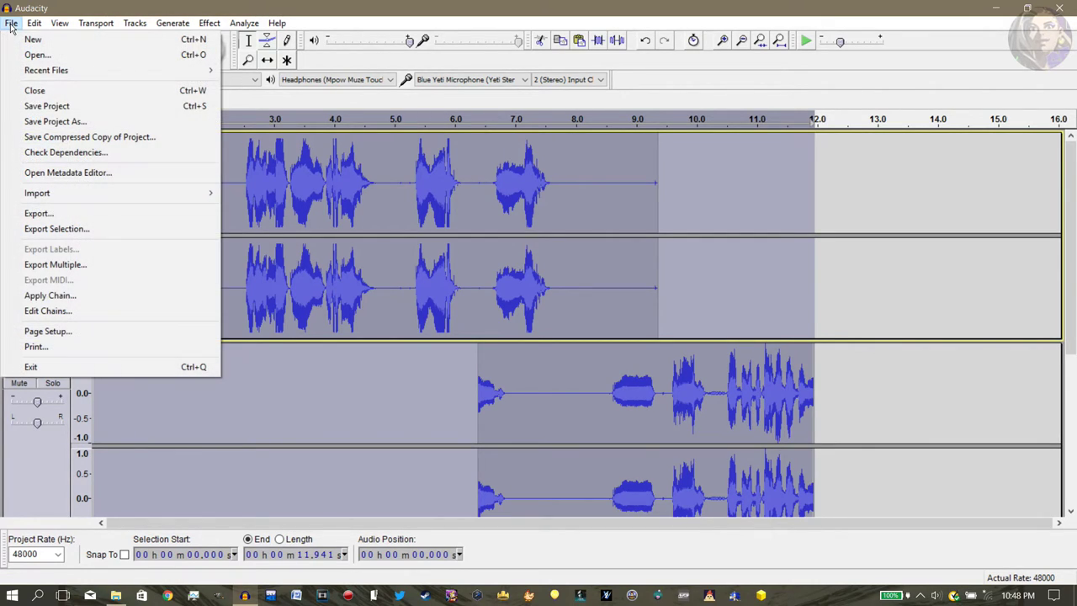
pyautogui.click(317, 179)
# Step: Remove the first, already processed track and time-shift the two remaining recordings so both start at 0.0 s
pyautogui.moveTo(25, 160); pyautogui.dragTo(25, 370)
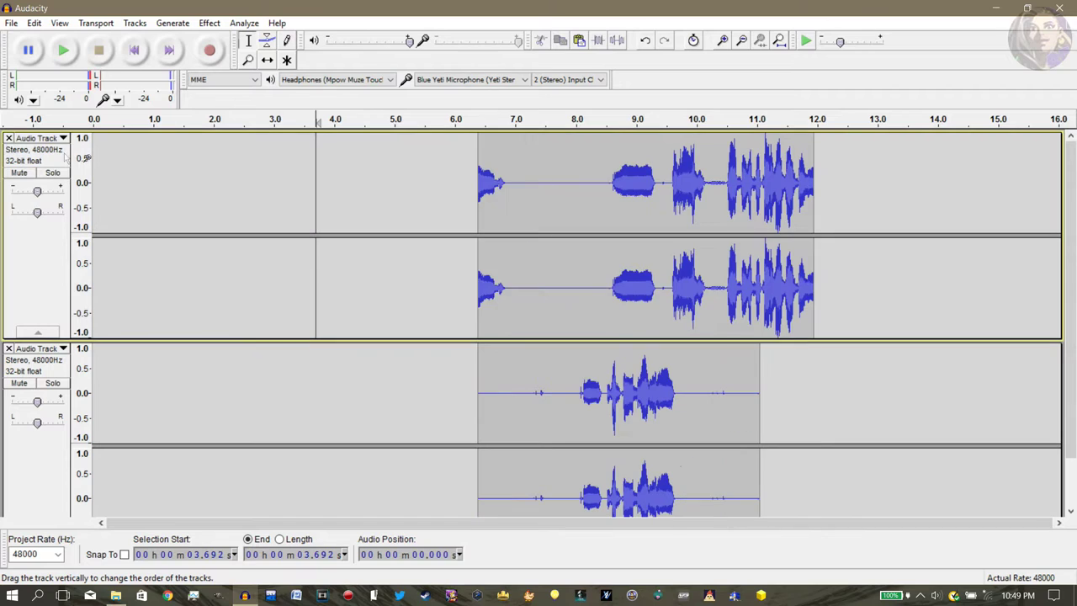
pyautogui.click(268, 59)
pyautogui.moveTo(488, 181); pyautogui.dragTo(160, 179)
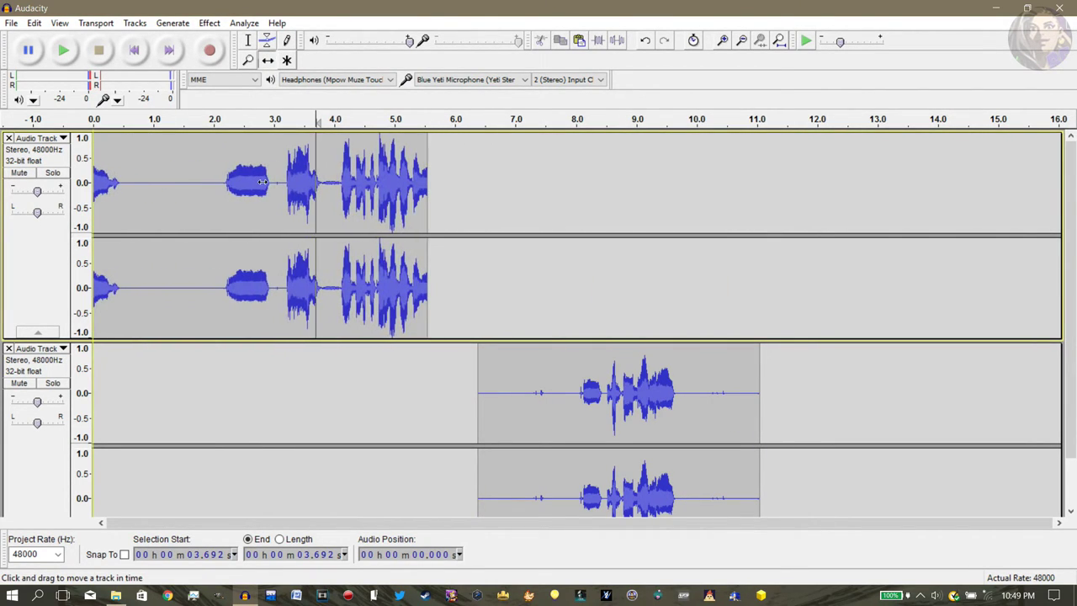
pyautogui.moveTo(563, 350); pyautogui.dragTo(176, 349)
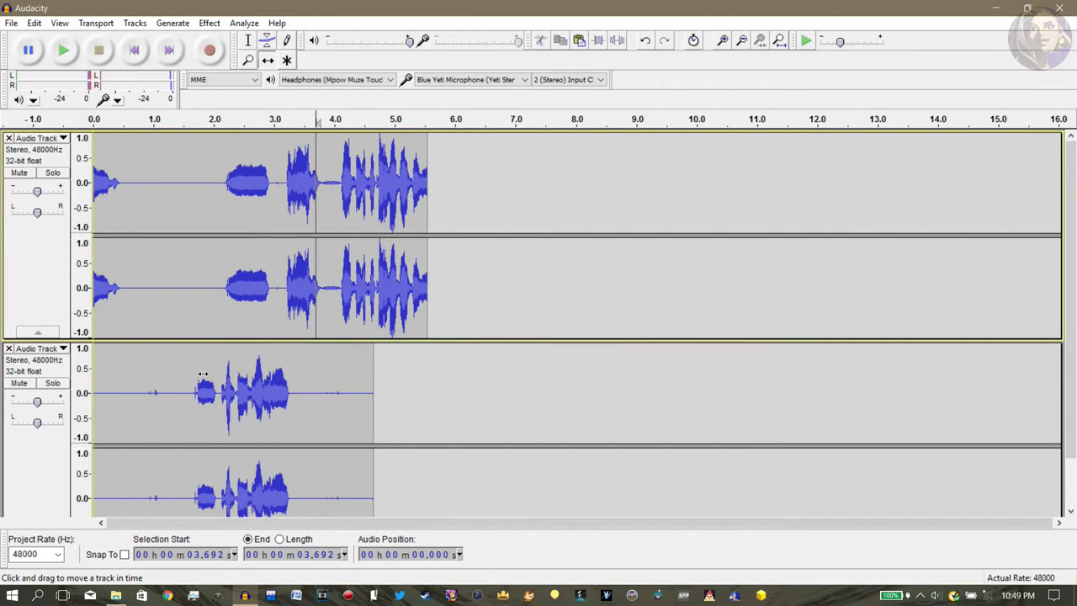
# Step: Select all audio in both tracks and apply the "tutorial" chain to the current project
pyautogui.click(248, 40)
pyautogui.click(192, 166)
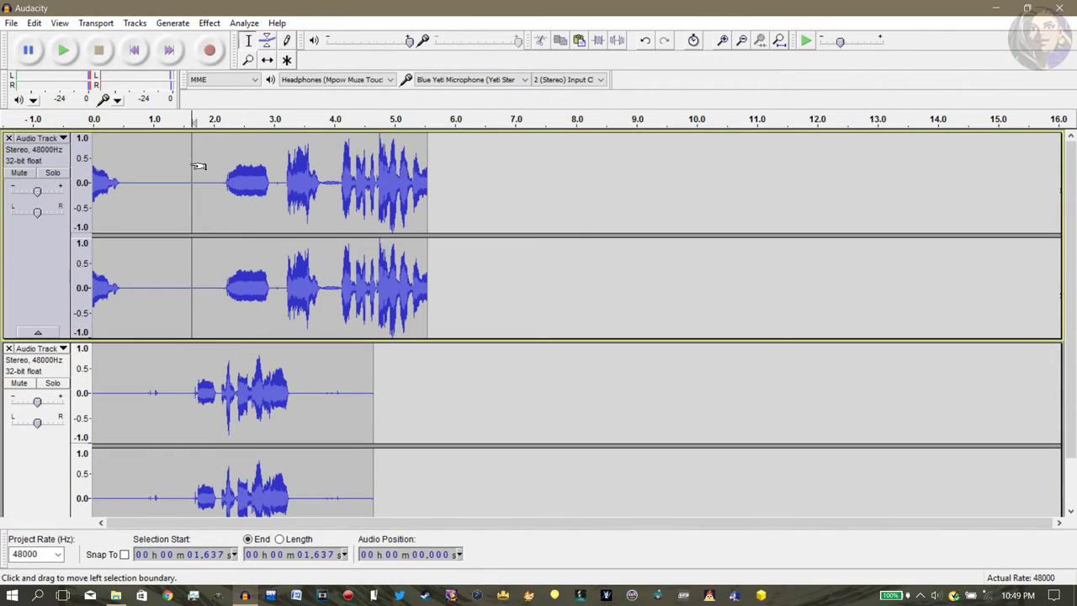
pyautogui.hotkey('ctrl', 'a')
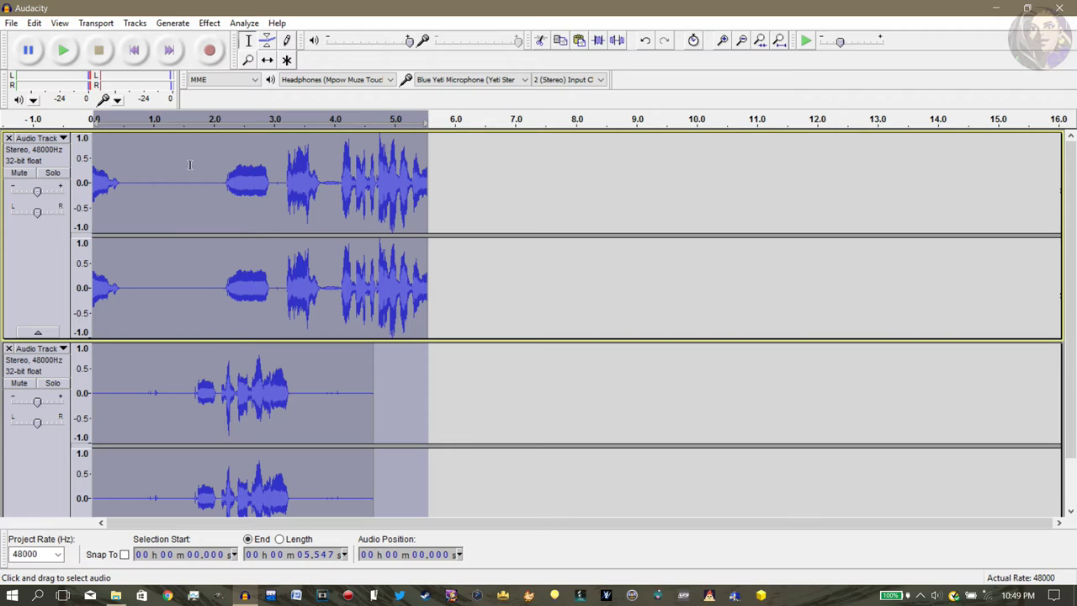
pyautogui.click(11, 23)
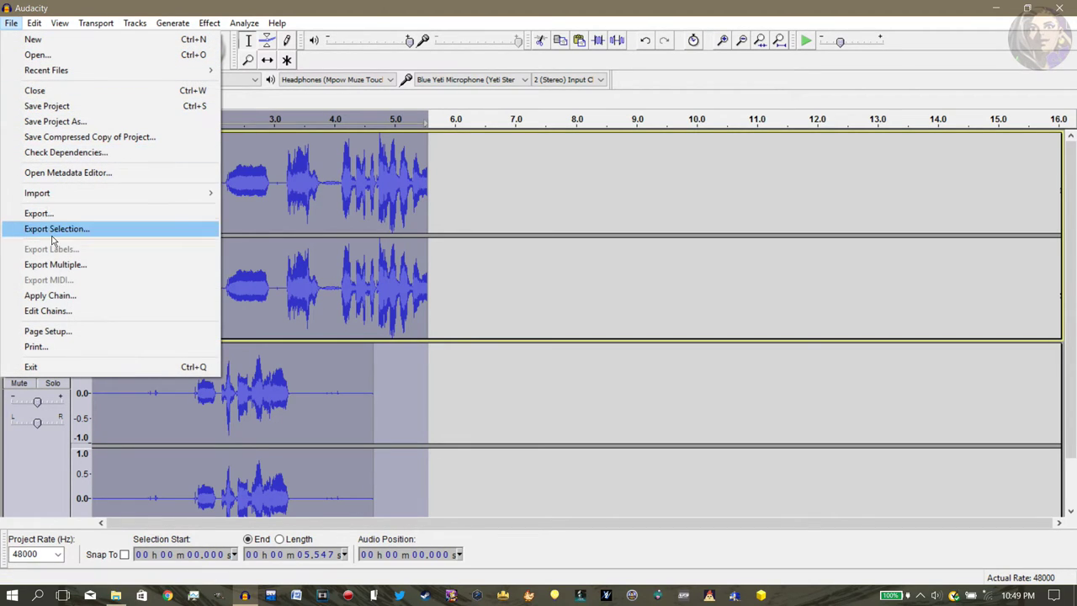
pyautogui.click(50, 295)
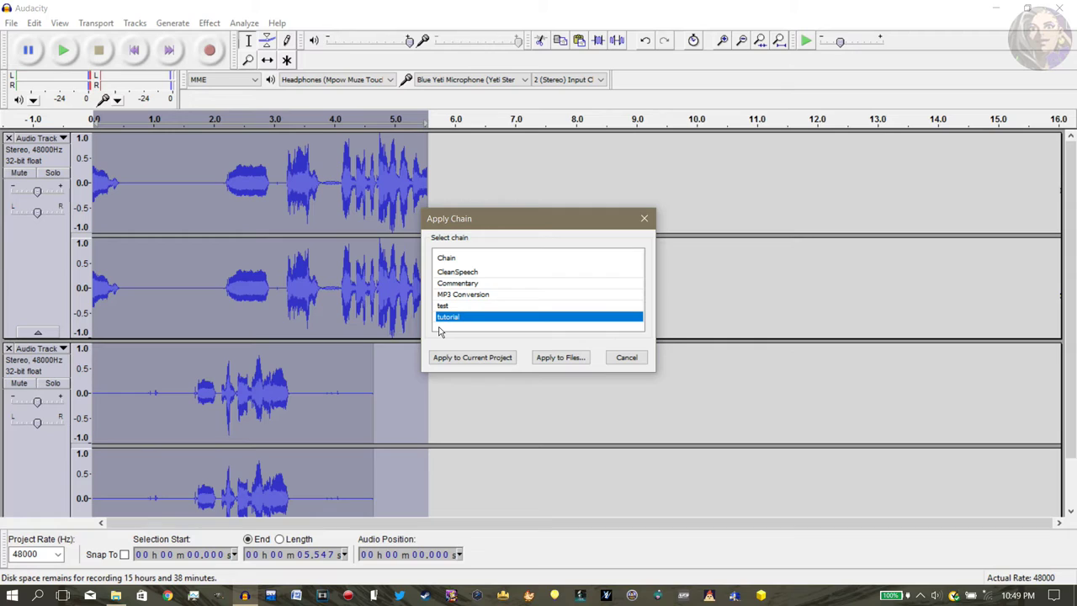
pyautogui.click(472, 358)
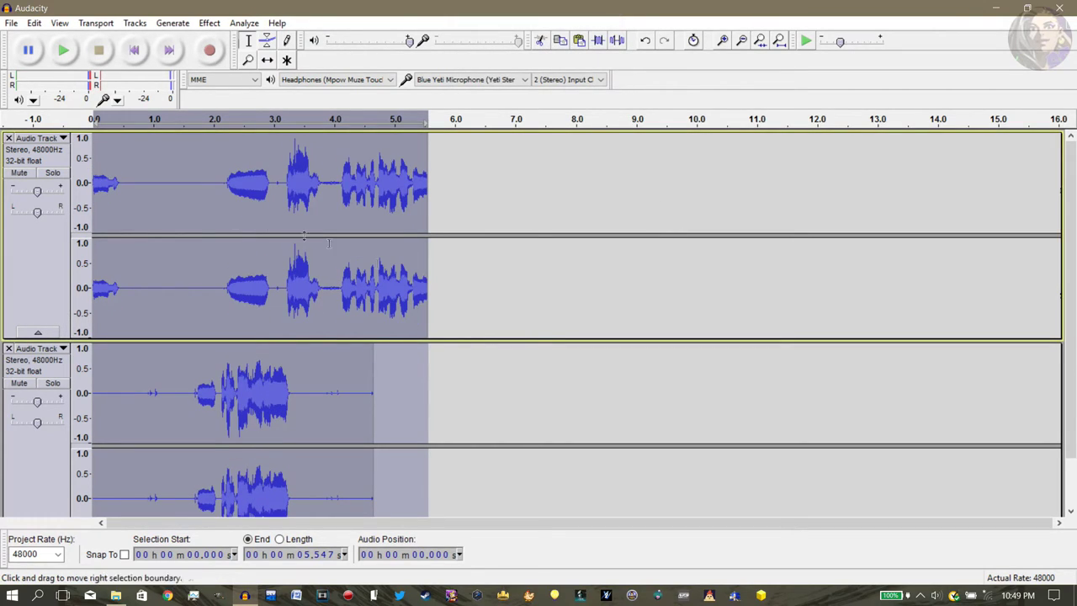
# Step: Apply the Hard Limiter to both selected tracks with a limit of -4 dB
pyautogui.click(209, 24)
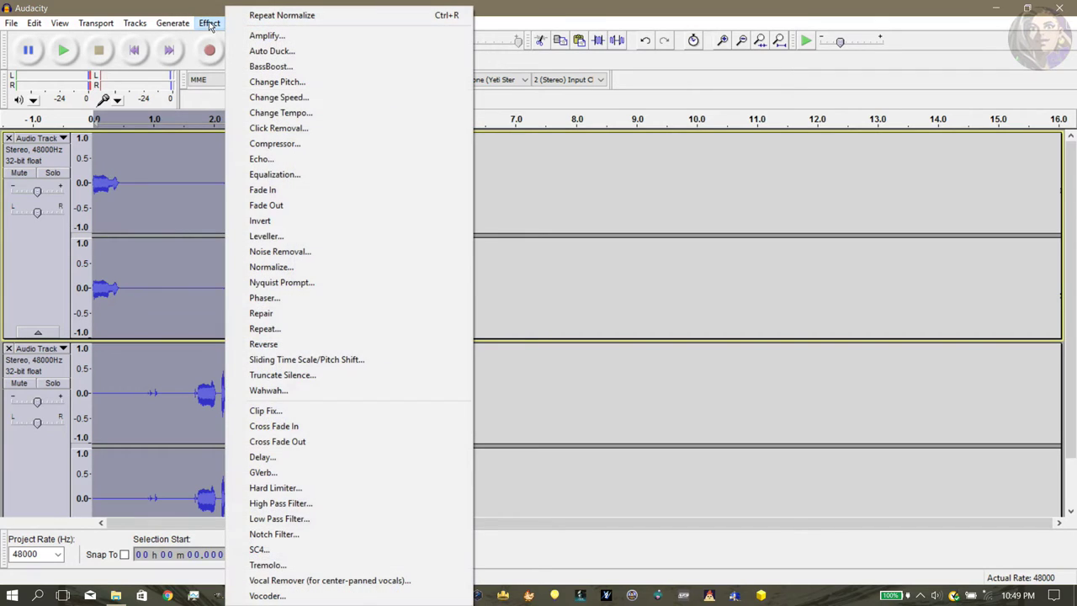
pyautogui.click(293, 490)
pyautogui.write('-4')
pyautogui.press('Return')
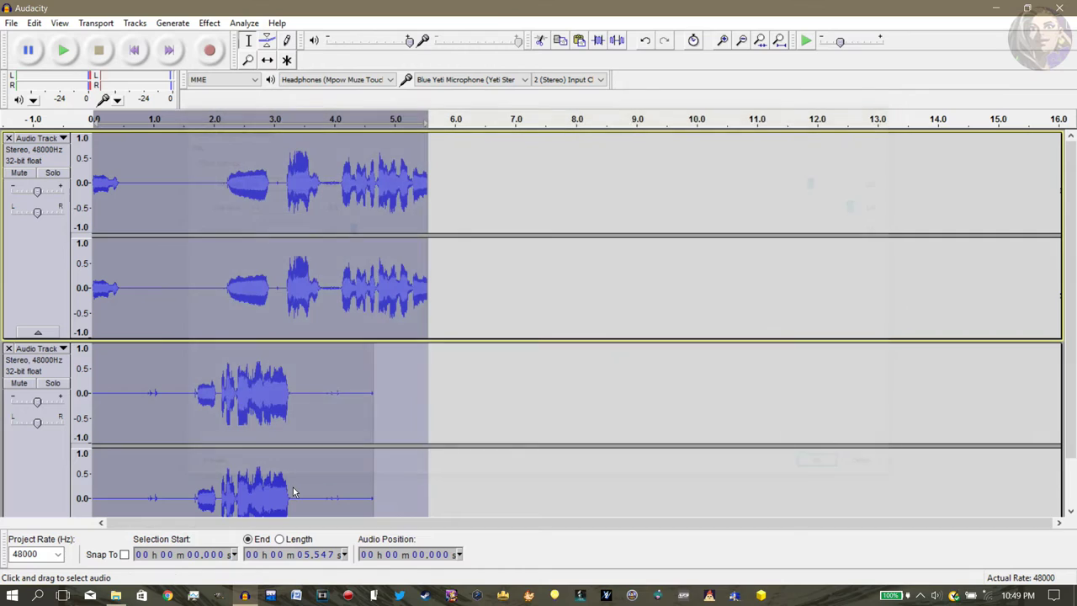
# Step: Normalize both selected tracks and return the playback cursor to the start of the project
pyautogui.click(209, 24)
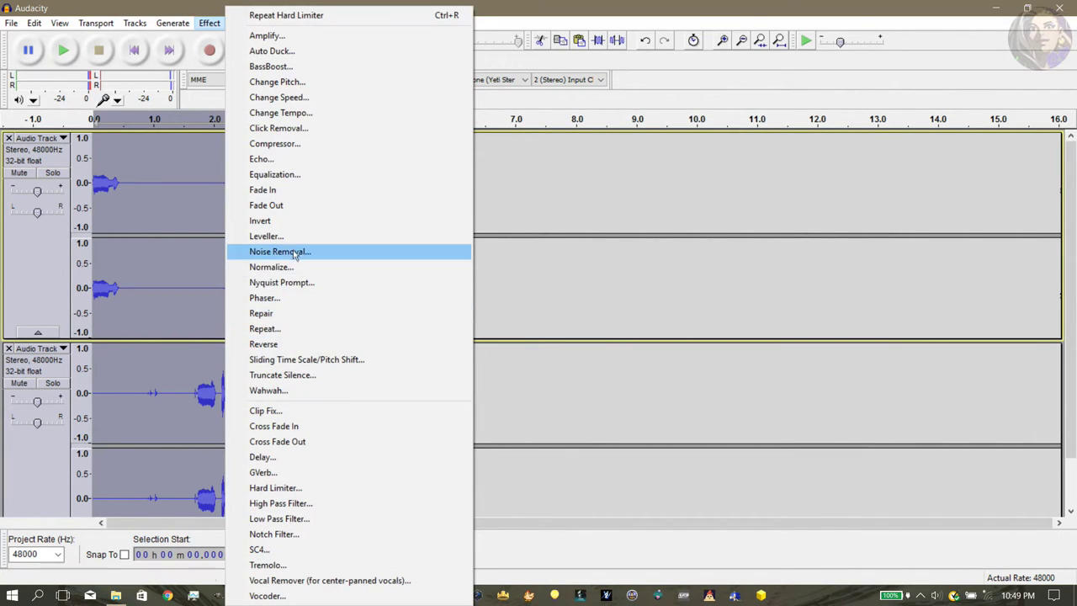
pyautogui.click(320, 269)
pyautogui.click(551, 339)
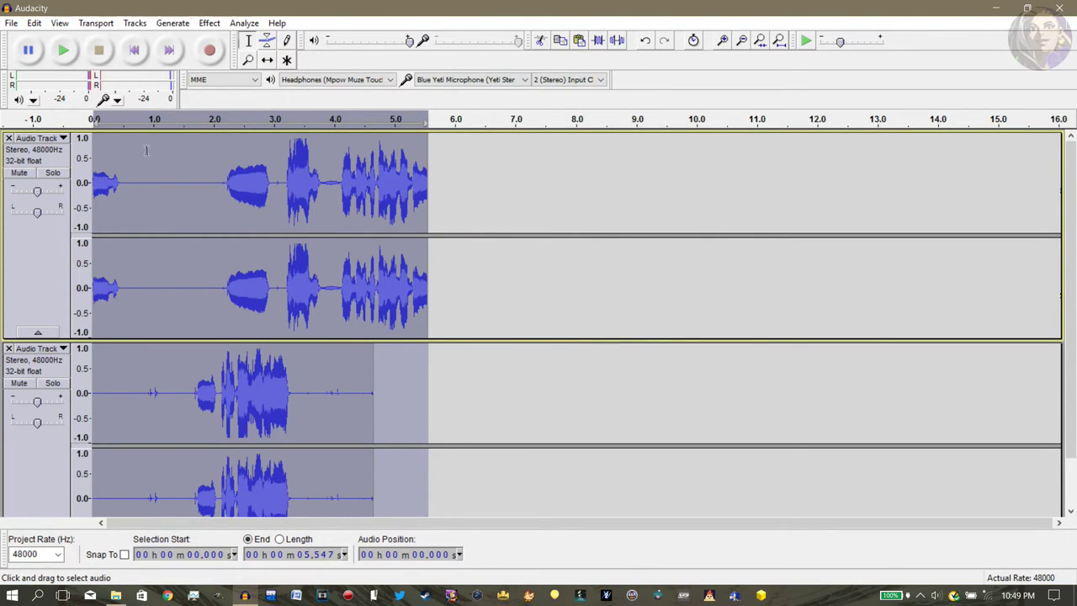
pyautogui.click(134, 50)
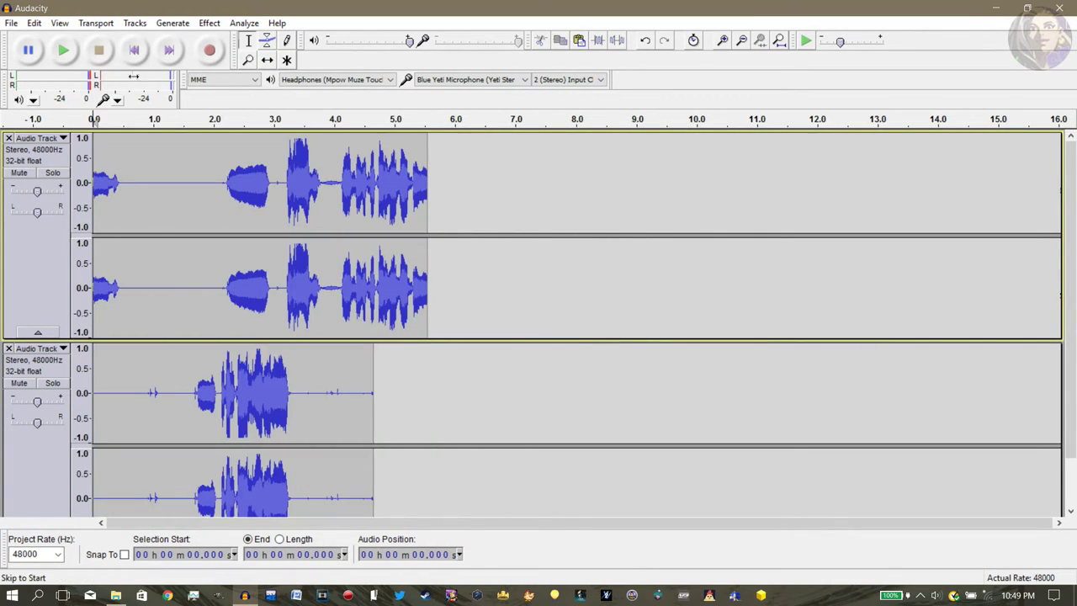
# Step: Select all audio and begin a multiple-file export split by tracks, keeping the WAV (Microsoft) signed 16 bit PCM format
pyautogui.click(143, 174)
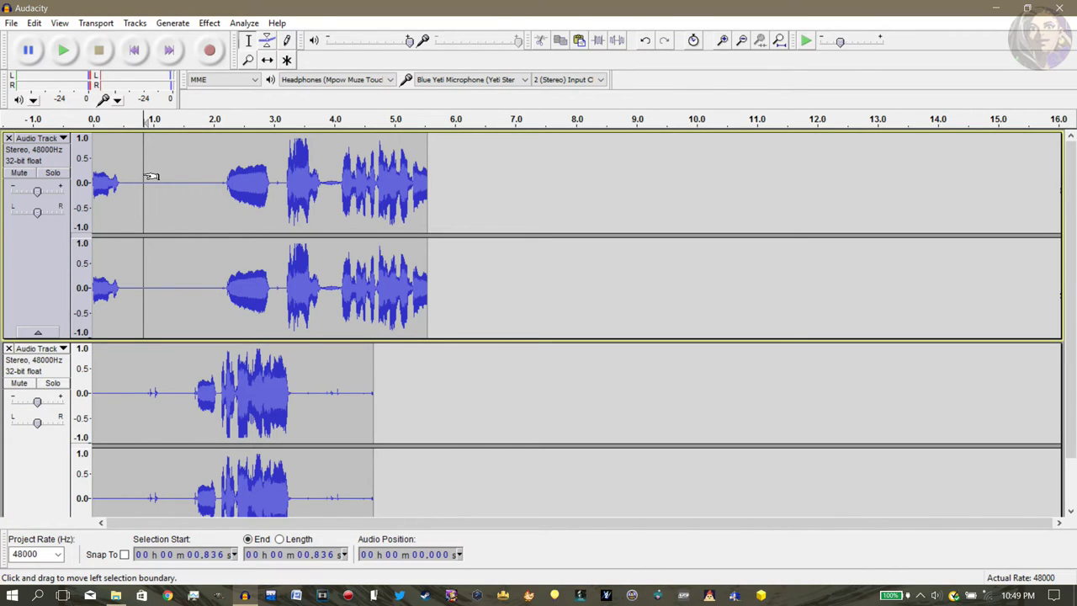
pyautogui.hotkey('ctrl', 'a')
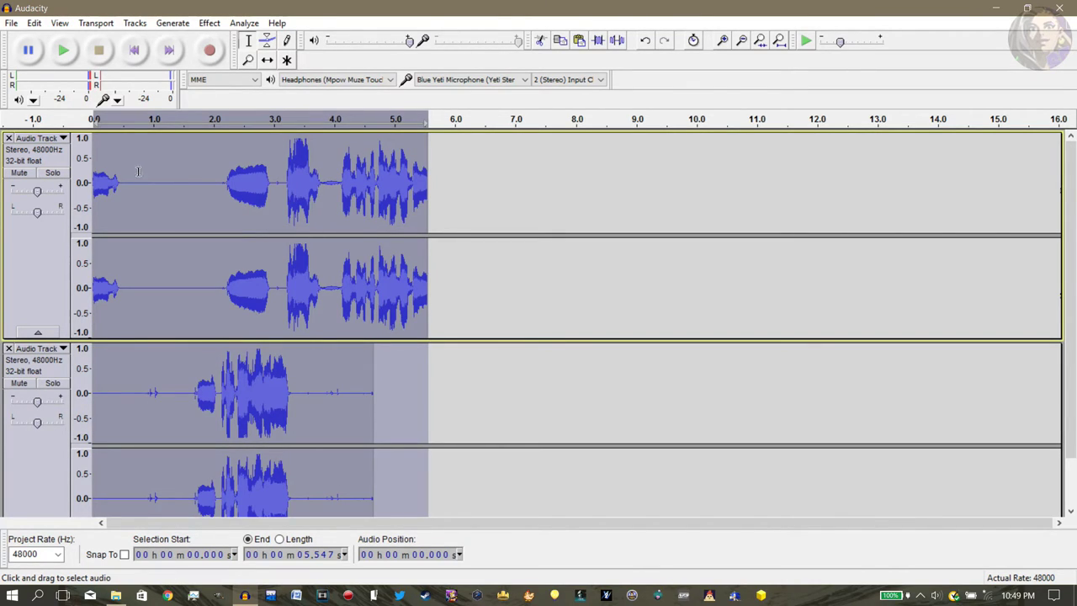
pyautogui.click(11, 22)
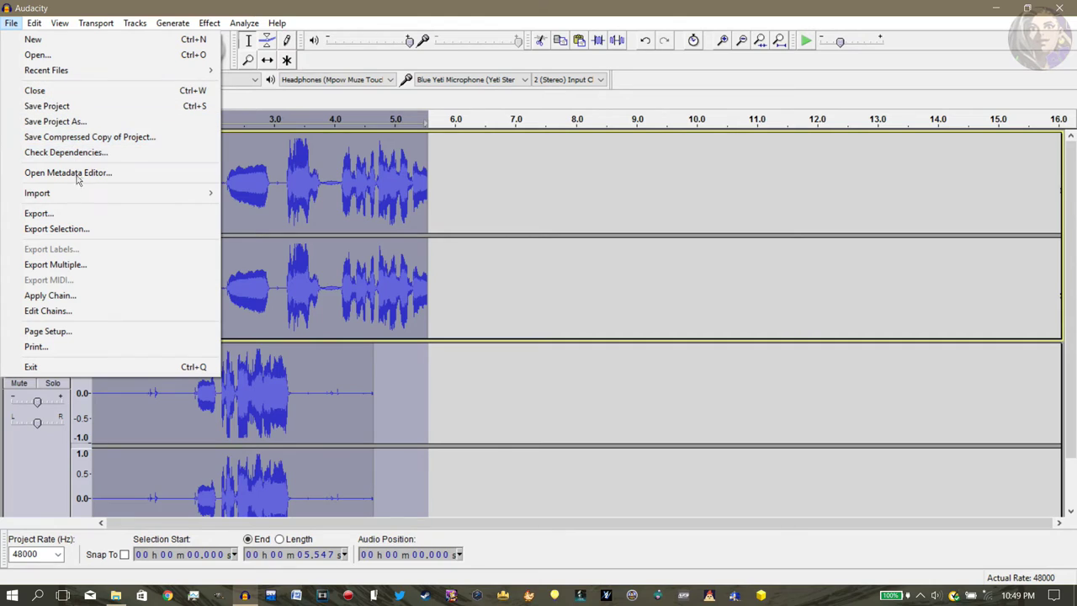
pyautogui.click(56, 265)
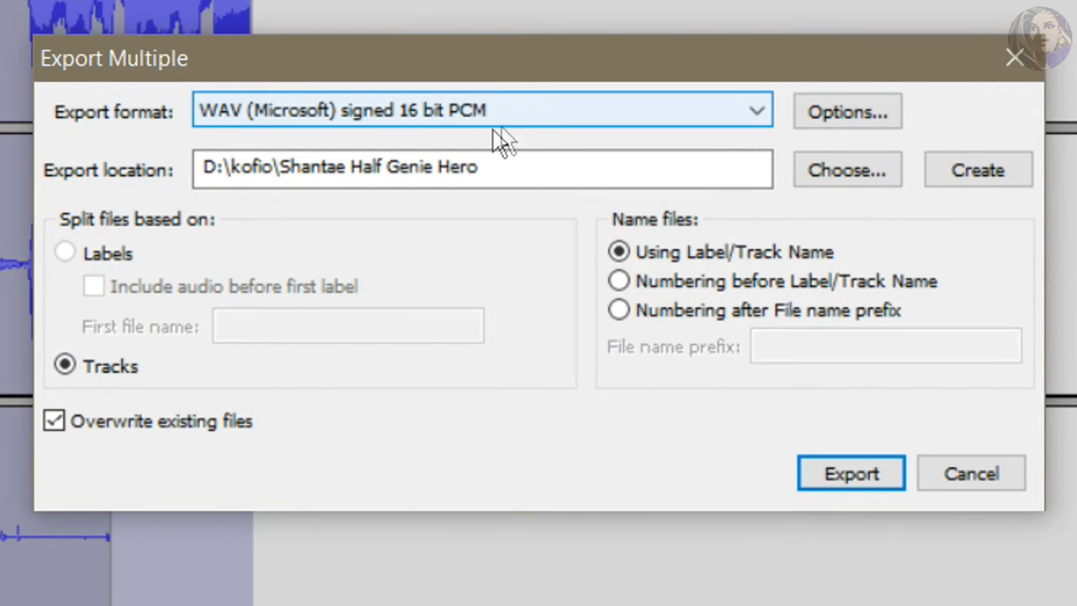
pyautogui.click(551, 127)
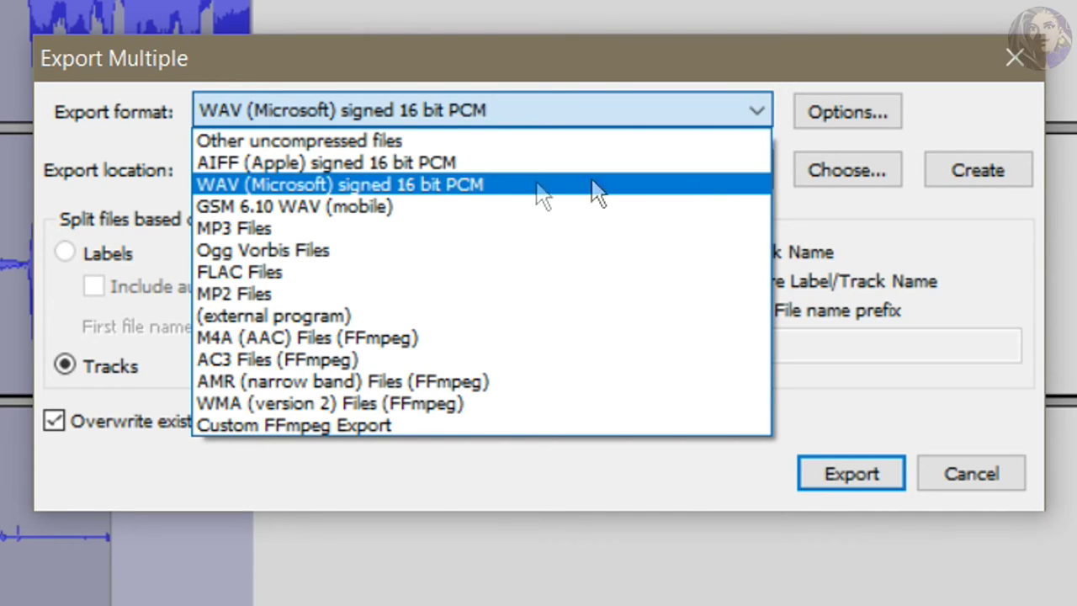
pyautogui.click(962, 132)
# Step: Set the export location to the Desktop folder
pyautogui.click(426, 168)
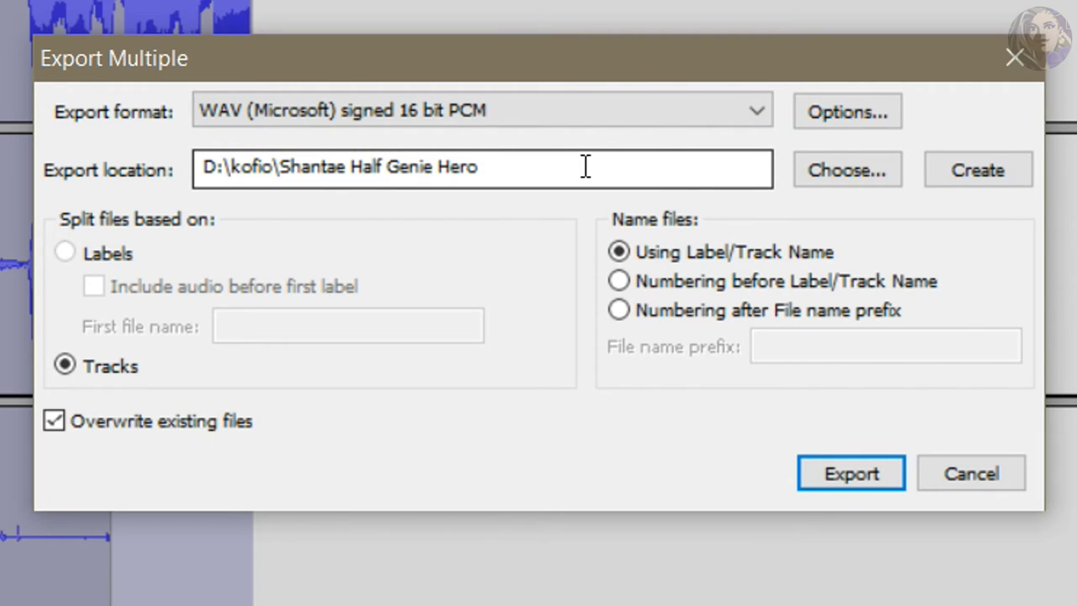
pyautogui.click(833, 172)
pyautogui.doubleClick(412, 199)
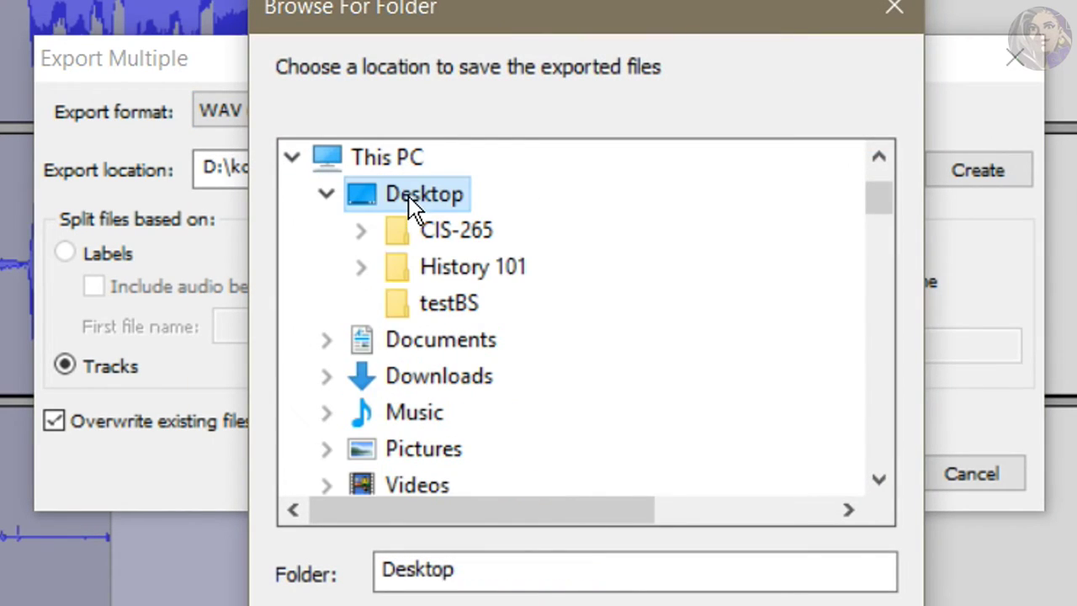
pyautogui.click(738, 593)
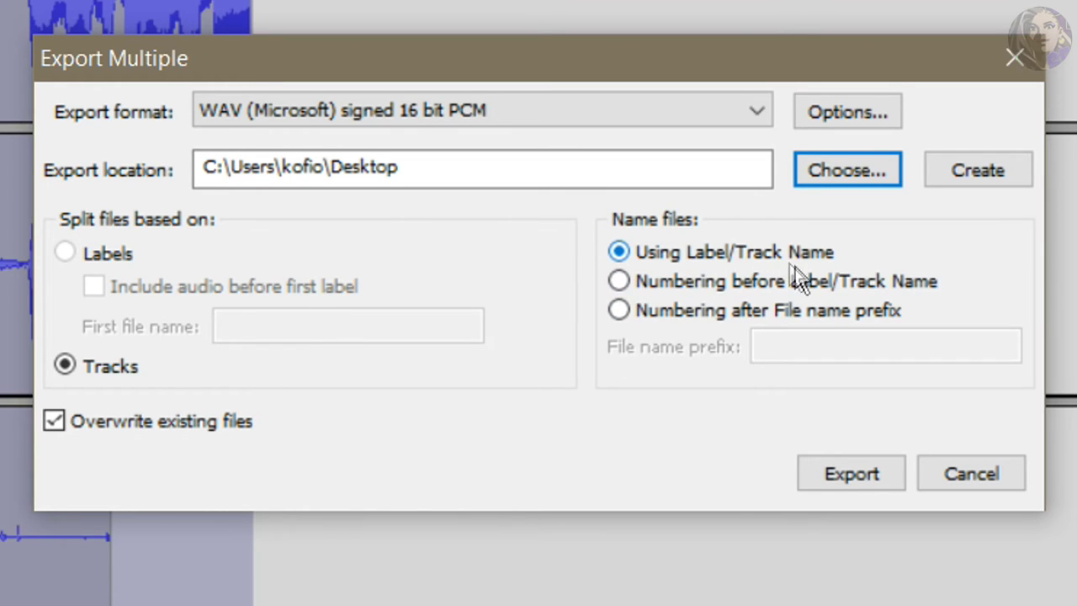
# Step: Start the export and set the first file's track title metadata to "Audio Track test"
pyautogui.click(833, 474)
pyautogui.click(464, 122)
pyautogui.click(464, 122)
pyautogui.click(466, 123)
pyautogui.click(466, 122)
pyautogui.click(553, 122)
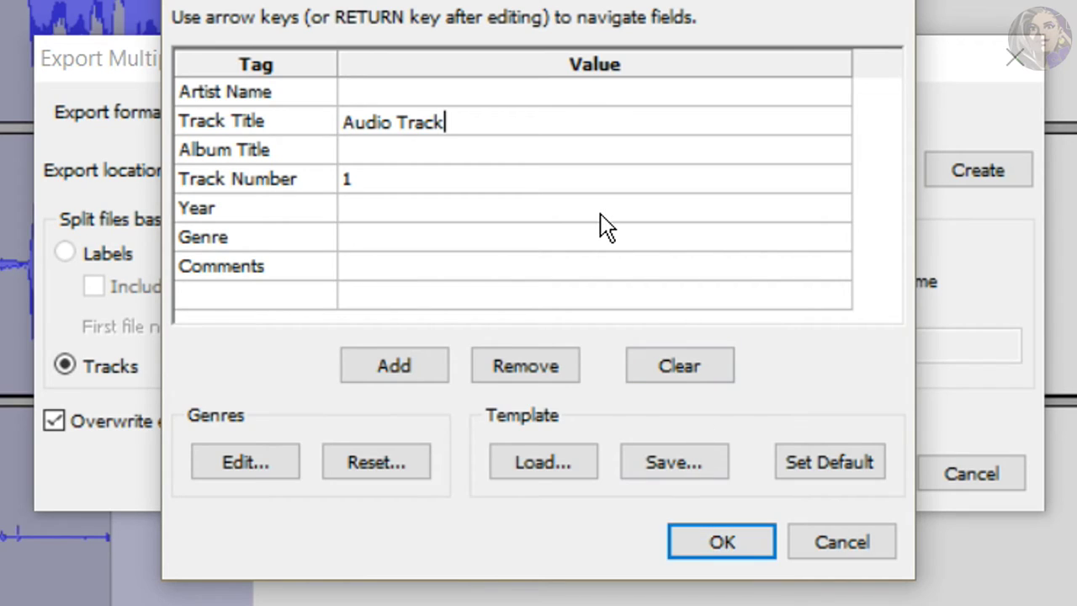
pyautogui.write('test')
pyautogui.press('Return')
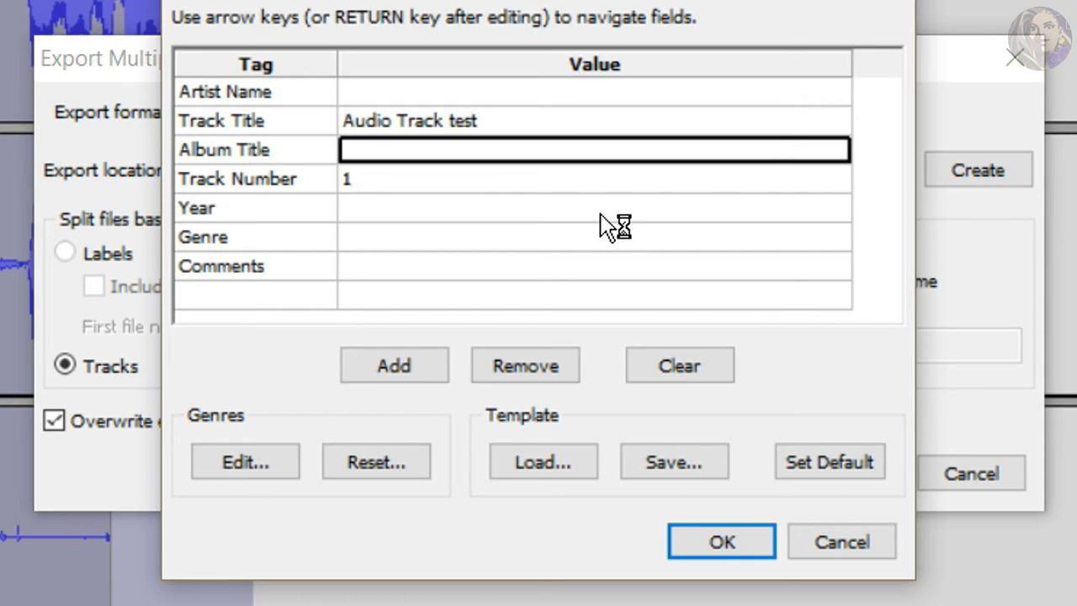
pyautogui.click(725, 538)
# Step: Set the second file's track title metadata to "Audio Track test" and finish the export
pyautogui.doubleClick(476, 126)
pyautogui.click(476, 128)
pyautogui.write('tes')
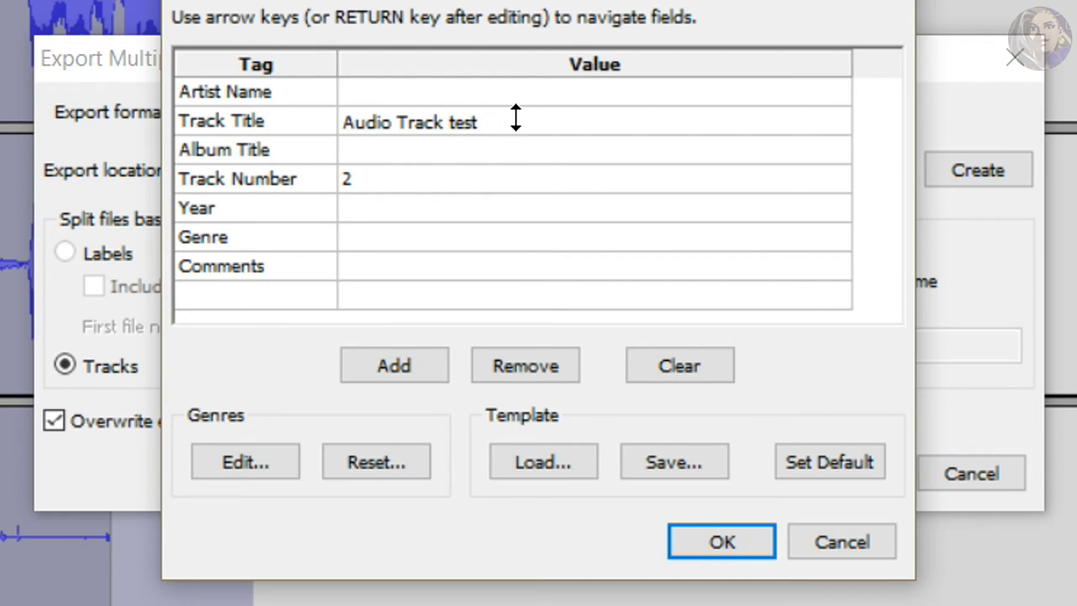
pyautogui.click(710, 545)
# Step: Review the exported file paths, close the export report, and locate the two exported audio files on the desktop
pyautogui.moveTo(521, 56); pyautogui.dragTo(134, 38)
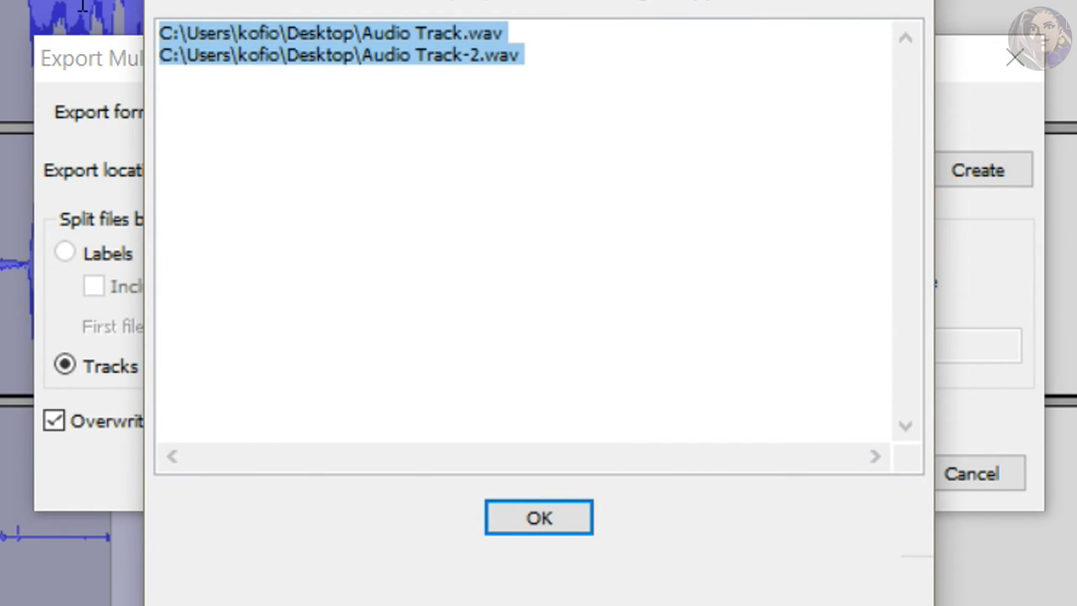
pyautogui.click(560, 514)
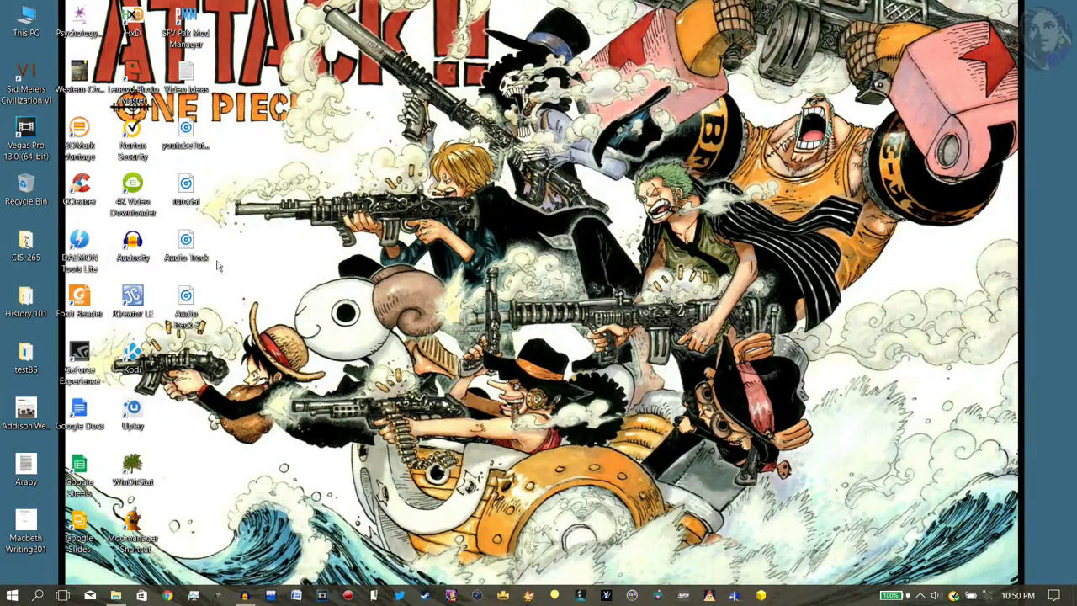
pyautogui.moveTo(229, 236); pyautogui.dragTo(202, 318)
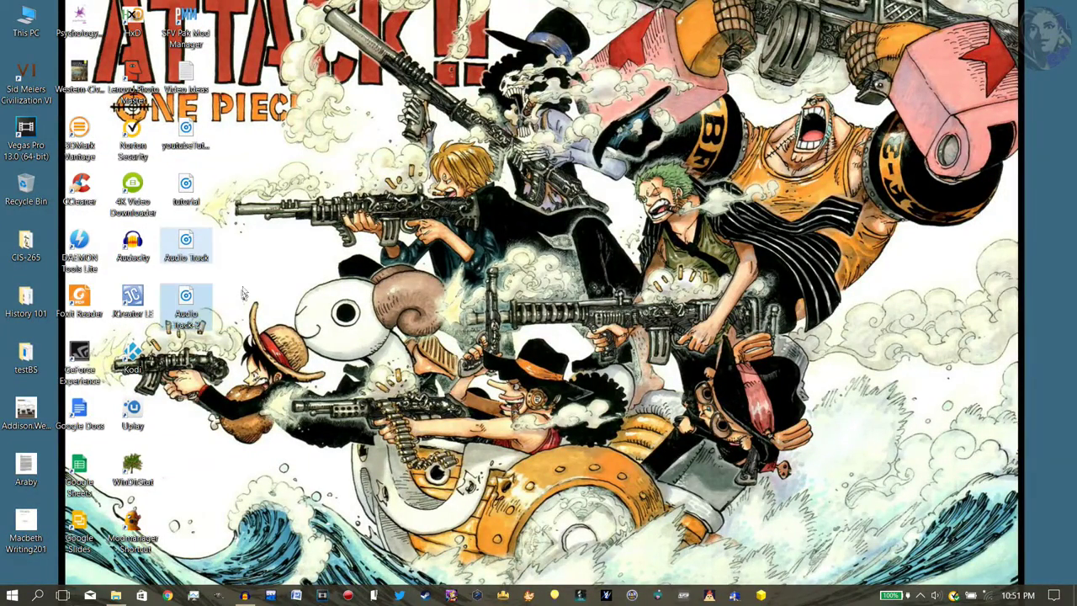
pyautogui.click(327, 250)
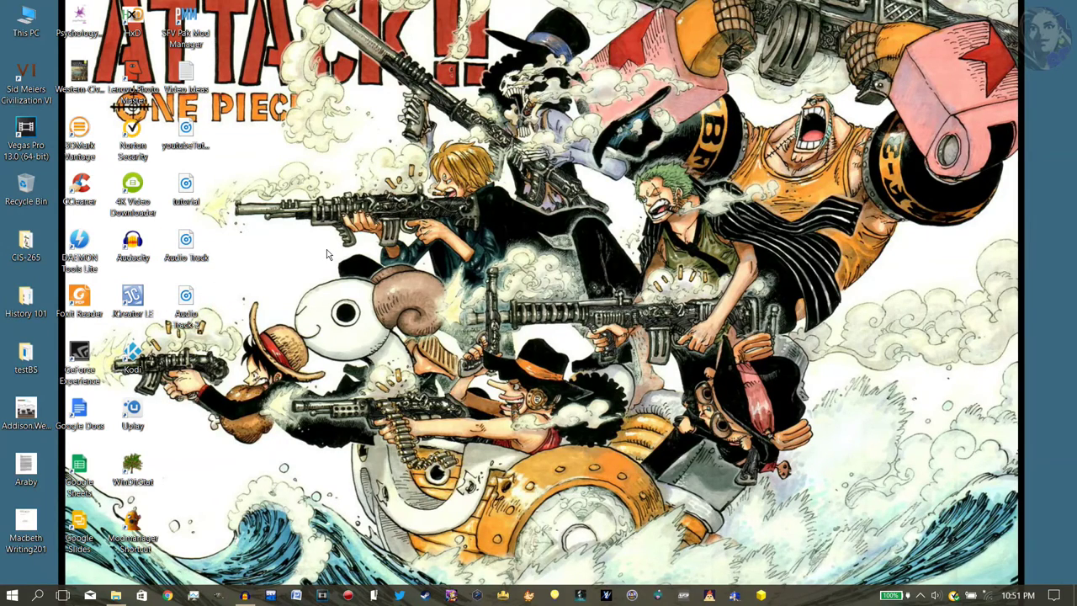